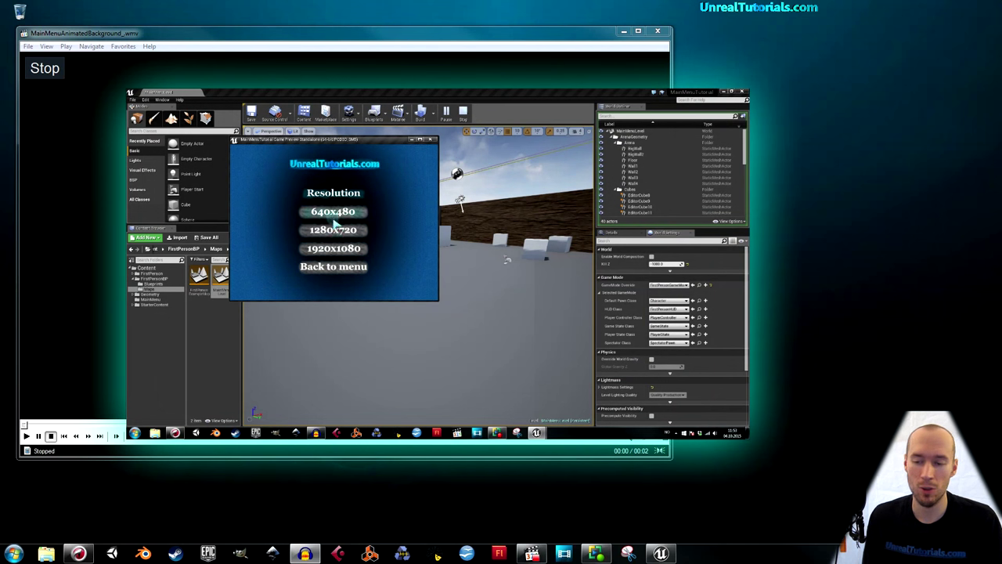
- Test the main menu's resolution options, switching the preview between 1280x720 and 640x480
left_click(333, 227)
left_click(418, 329)
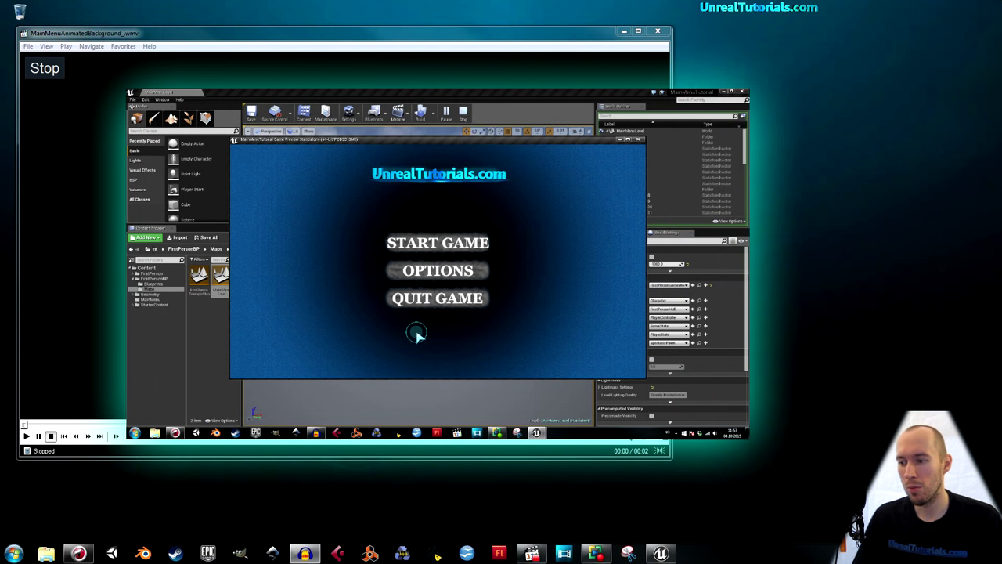
left_click(418, 274)
left_click(395, 245)
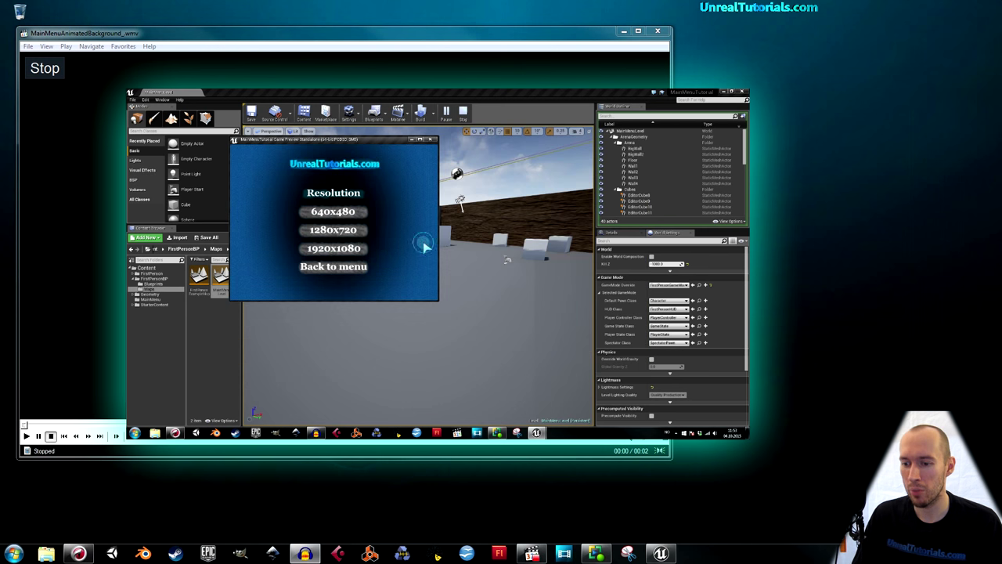
left_click(334, 231)
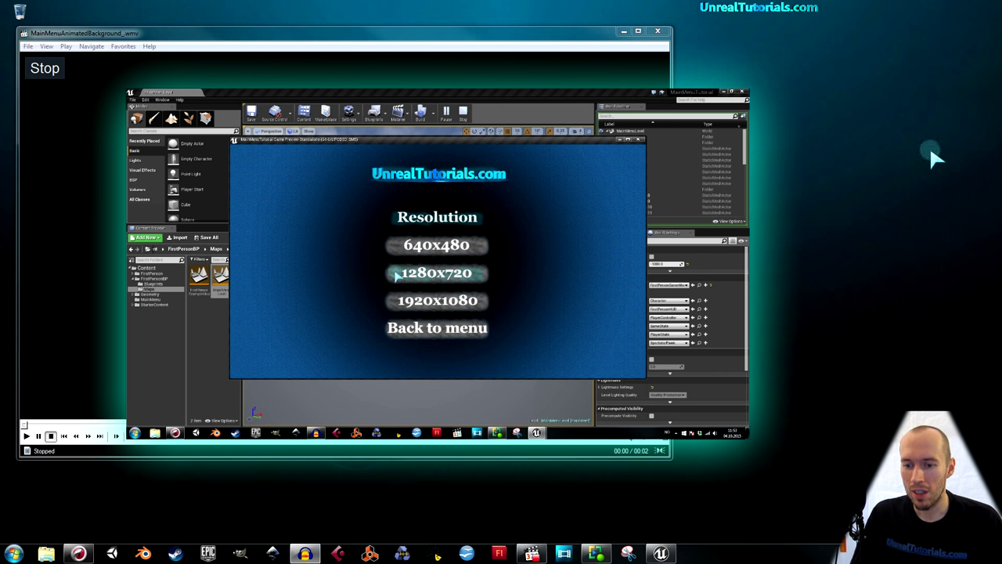
left_click(426, 245)
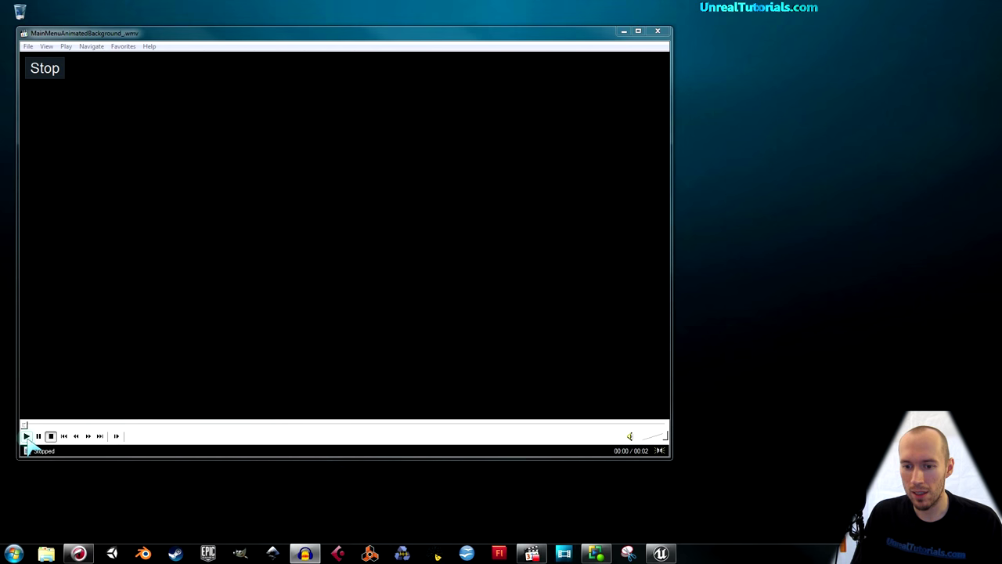
- Play and pause the blue bubble background video, then minimize Windows Media Player
left_click(27, 437)
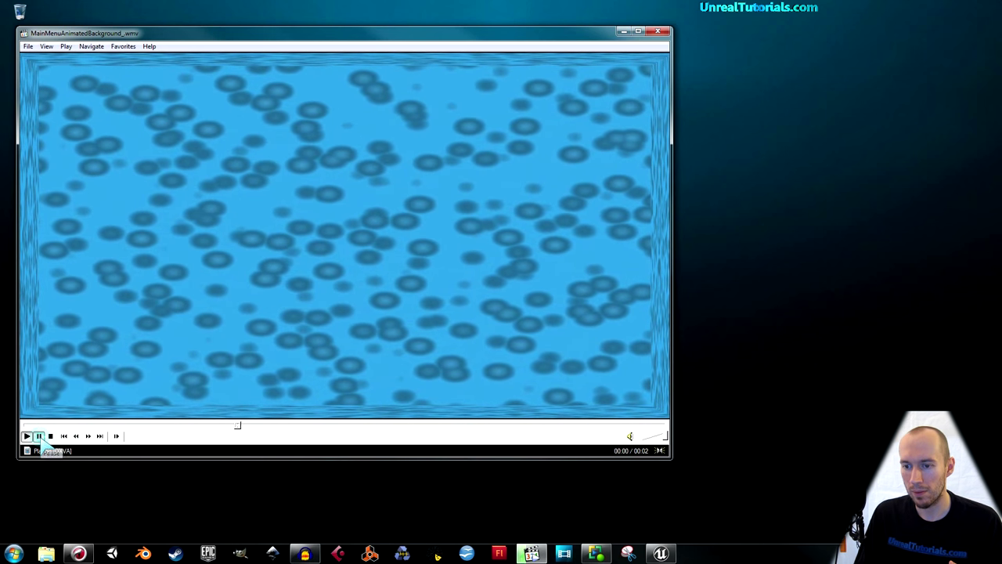
left_click(39, 436)
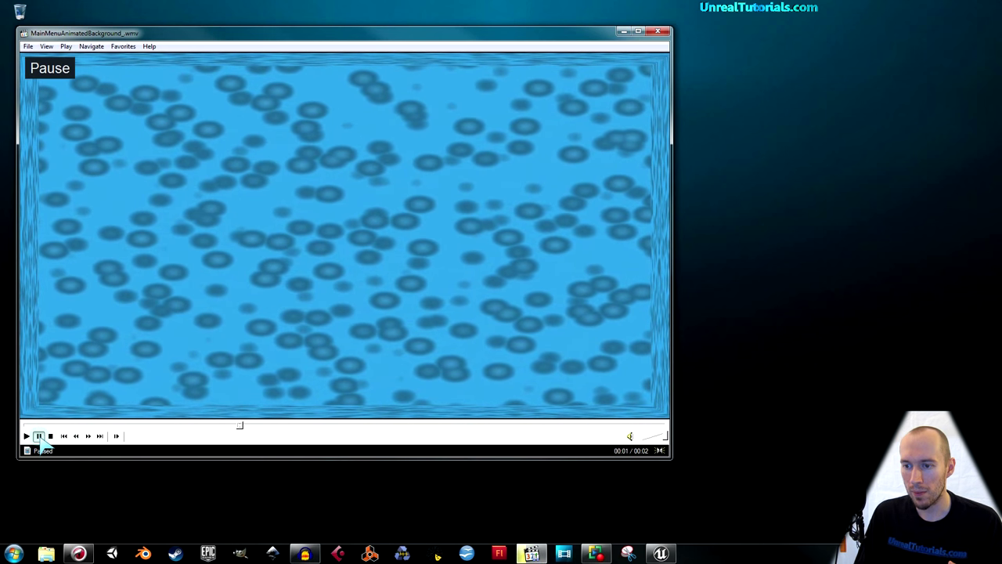
left_click(624, 32)
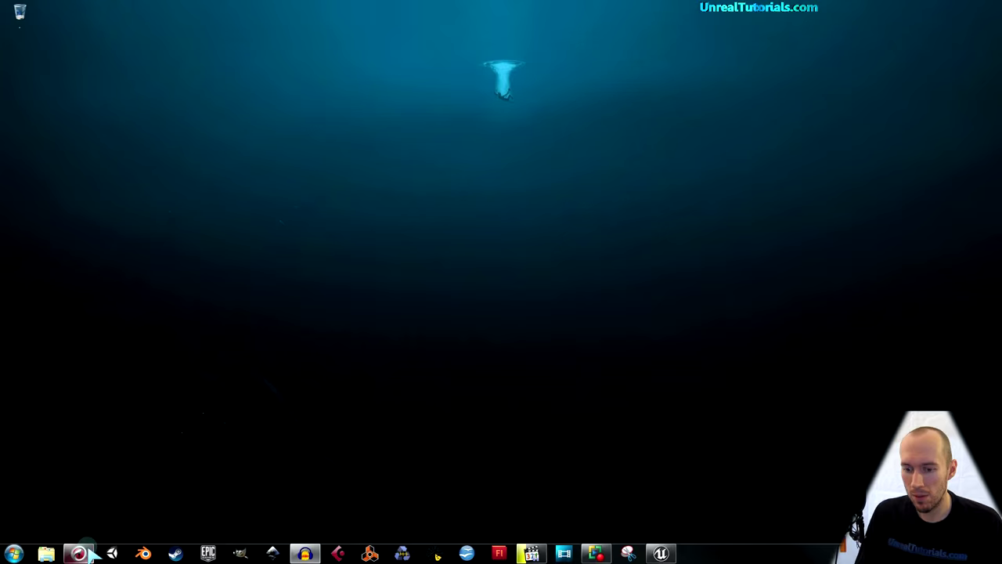
- Browse the UnrealTutorials.com Textures page down to the animated video background texture, then minimize the browser
left_click(78, 553)
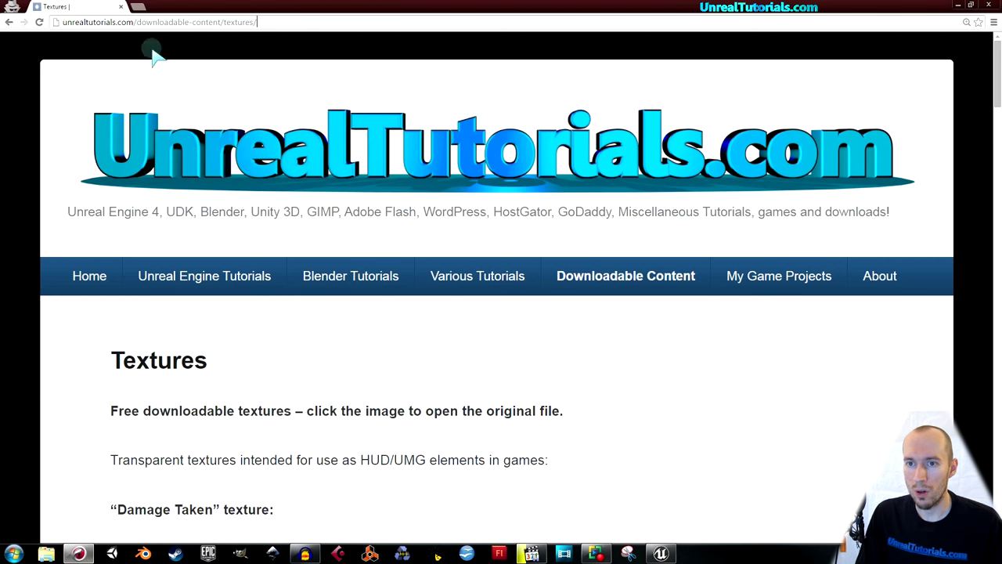
left_click_drag(133, 23, 59, 24)
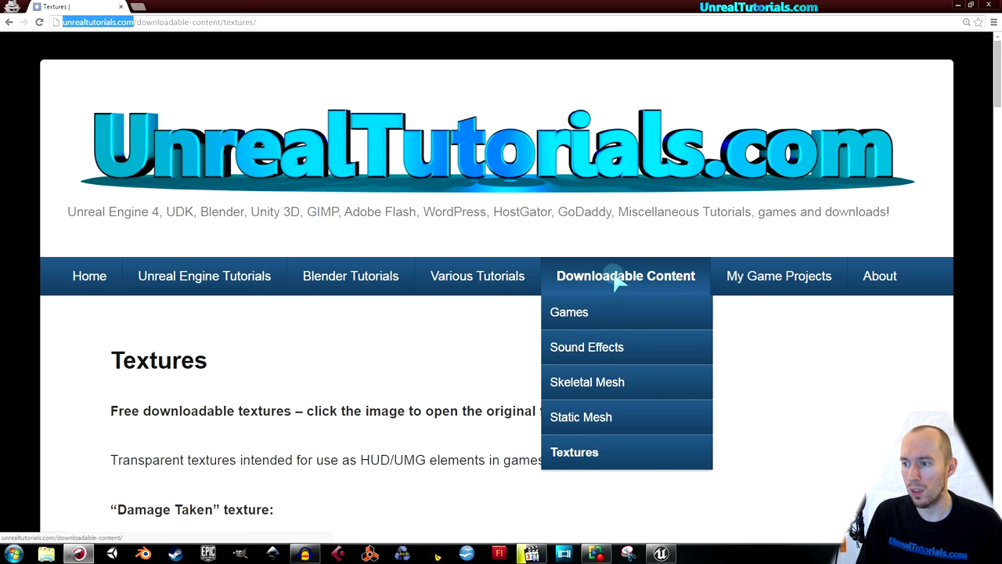
left_click(264, 373)
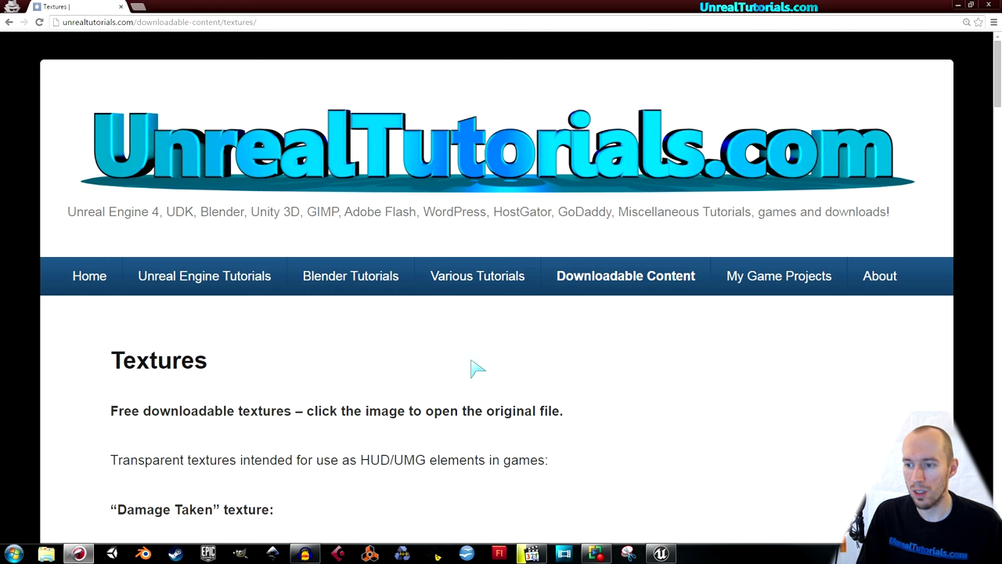
scroll(603, 336, "down", 7)
scroll(619, 335, "down", 20)
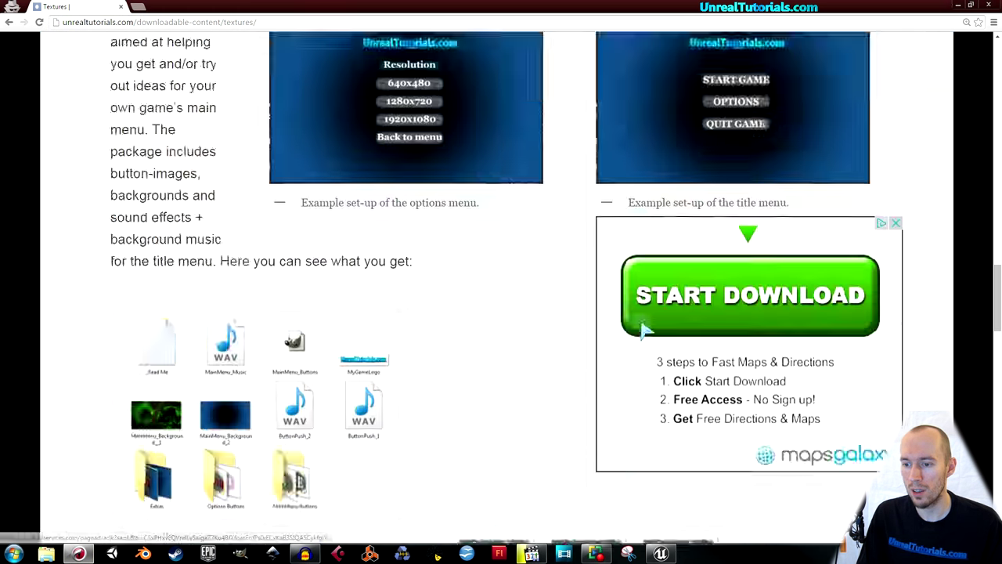
scroll(699, 326, "down", 4)
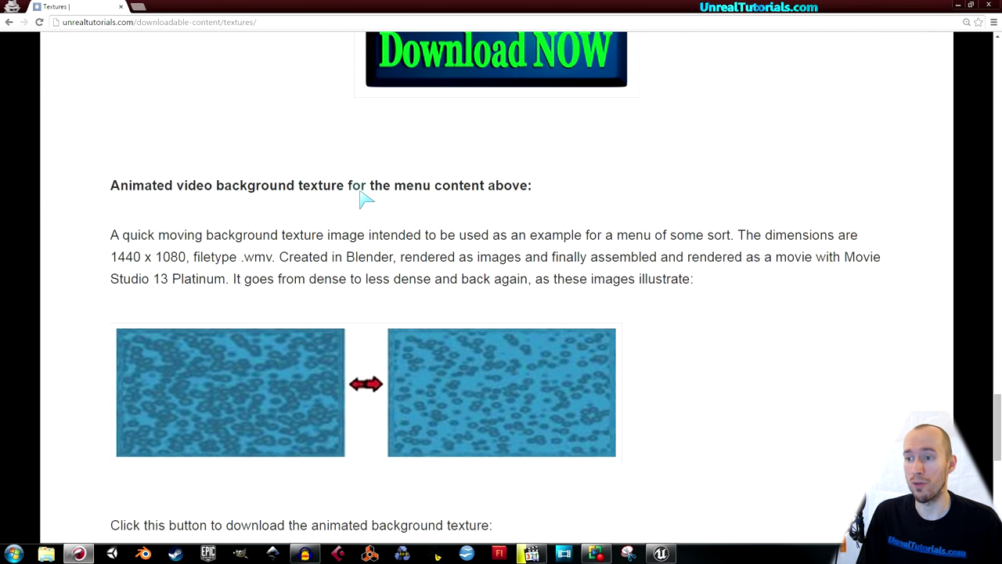
scroll(487, 205, "down", 10)
scroll(555, 170, "up", 3)
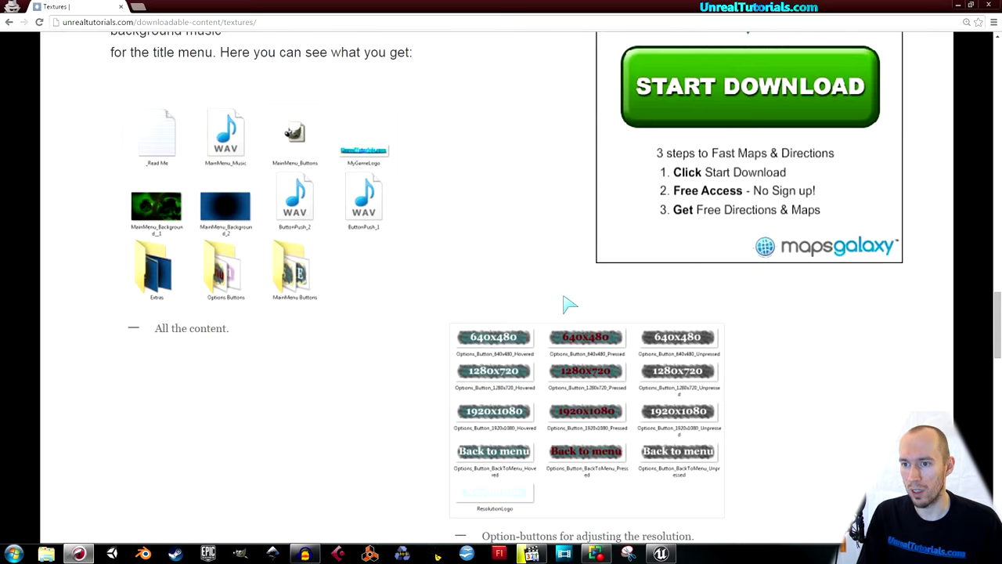
scroll(548, 133, "up", 8)
scroll(671, 112, "down", 2)
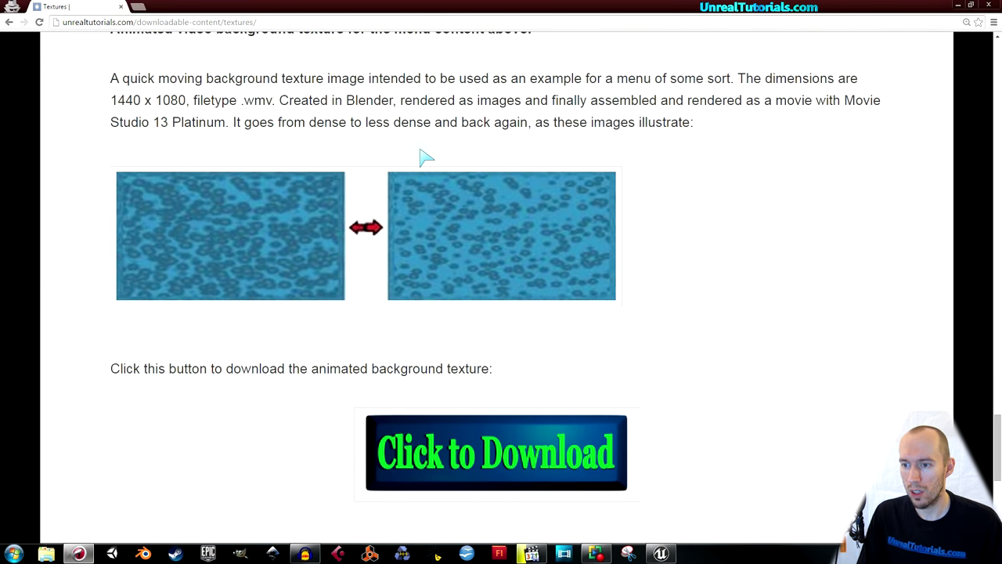
scroll(261, 283, "down", 1)
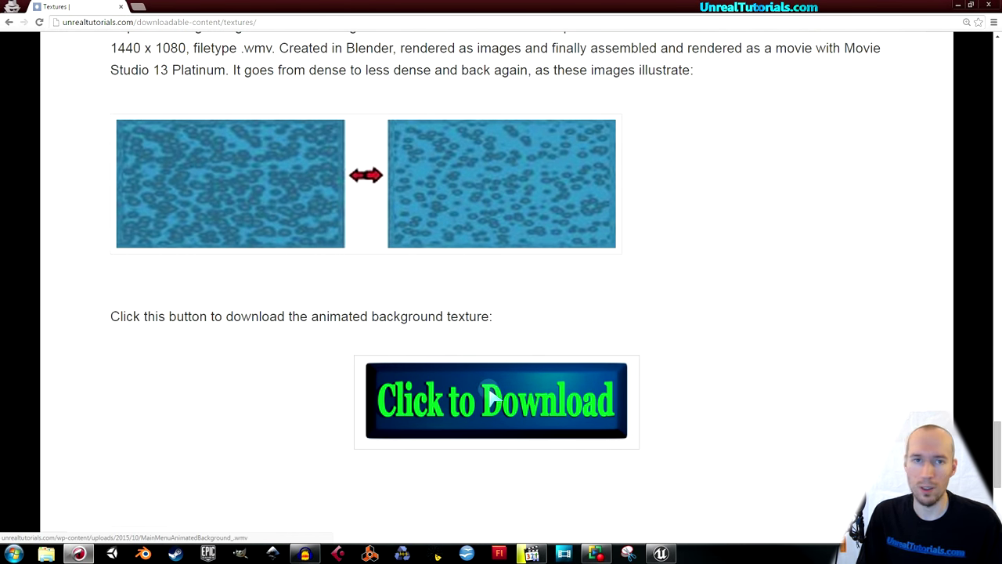
left_click(959, 6)
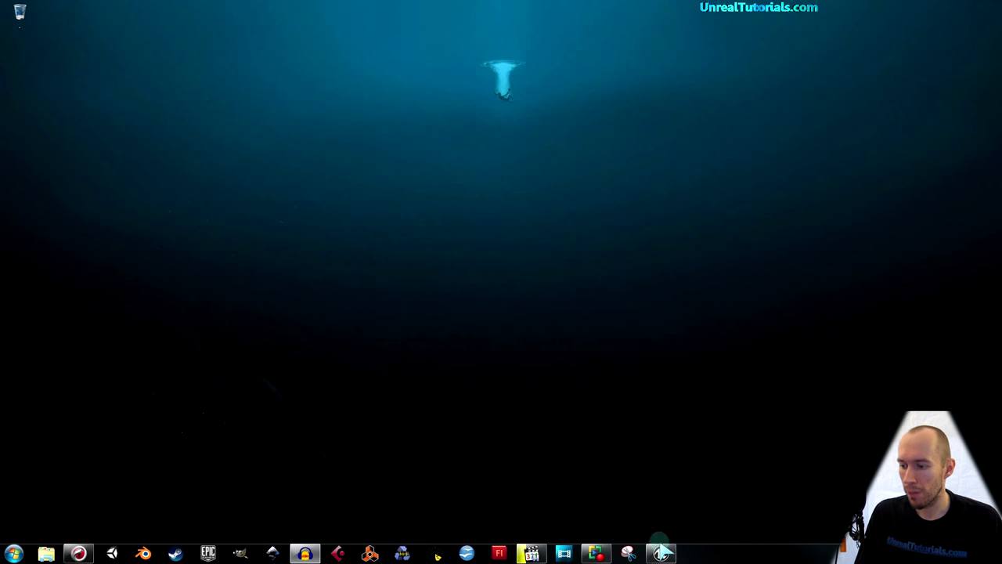
- Open the MainMenuLevel map and test its main menu in a standalone game preview
left_click(661, 554)
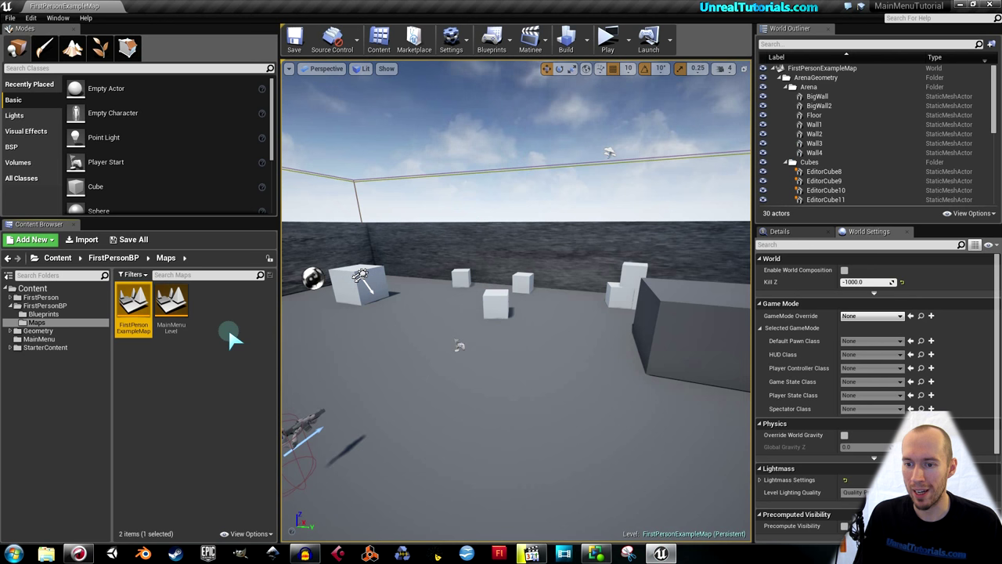
double_click(173, 304)
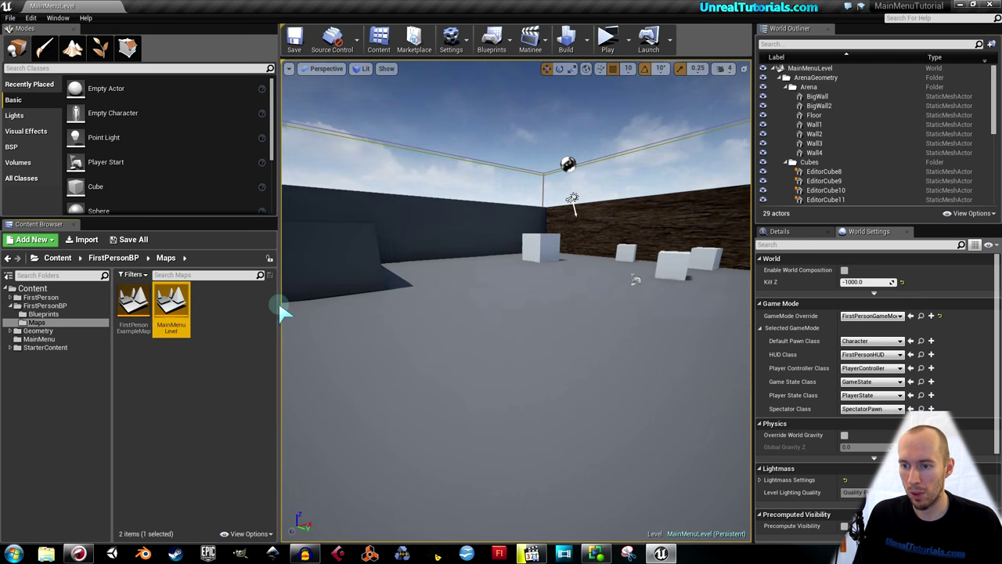
left_click_drag(278, 300, 169, 313)
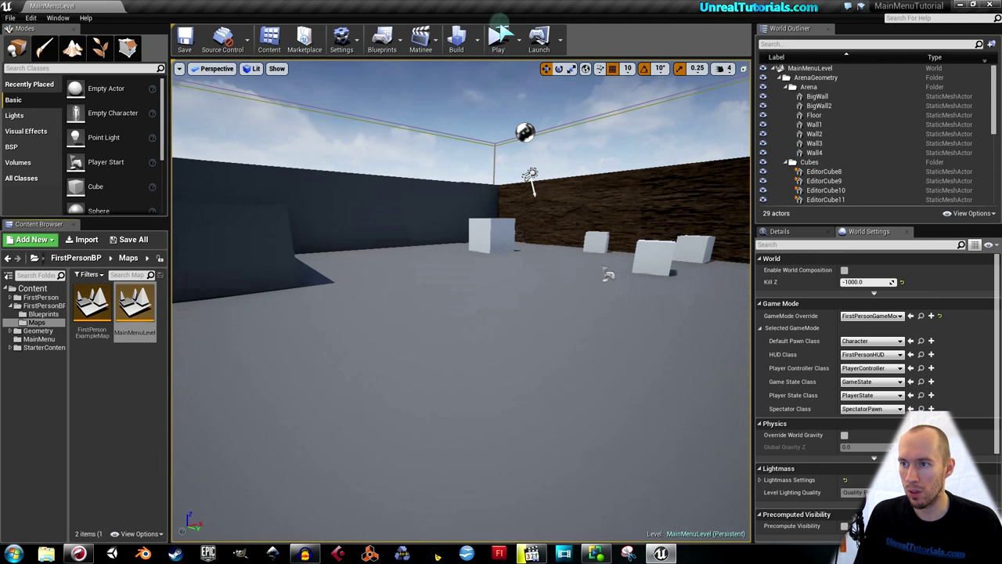
left_click(499, 34)
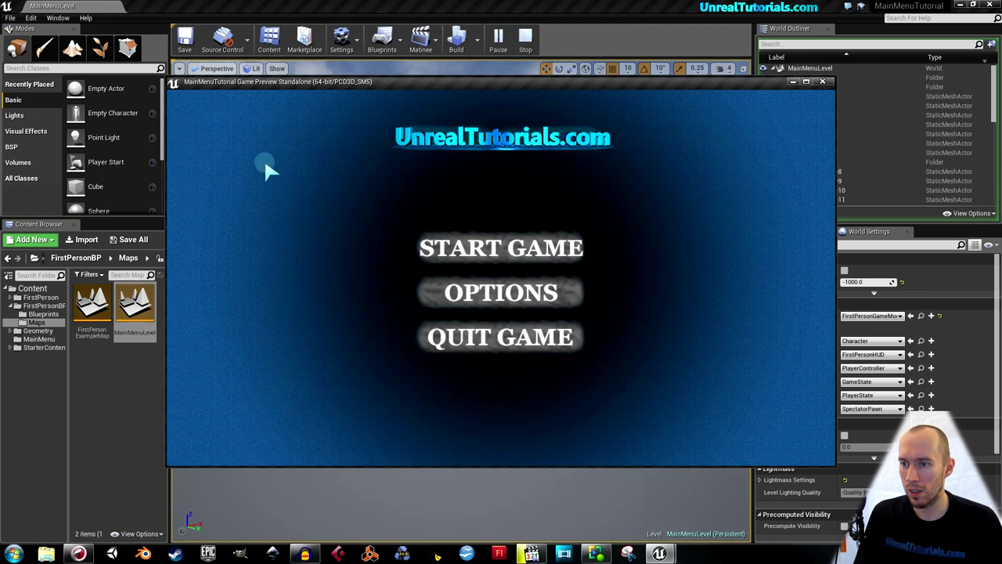
left_click(472, 297)
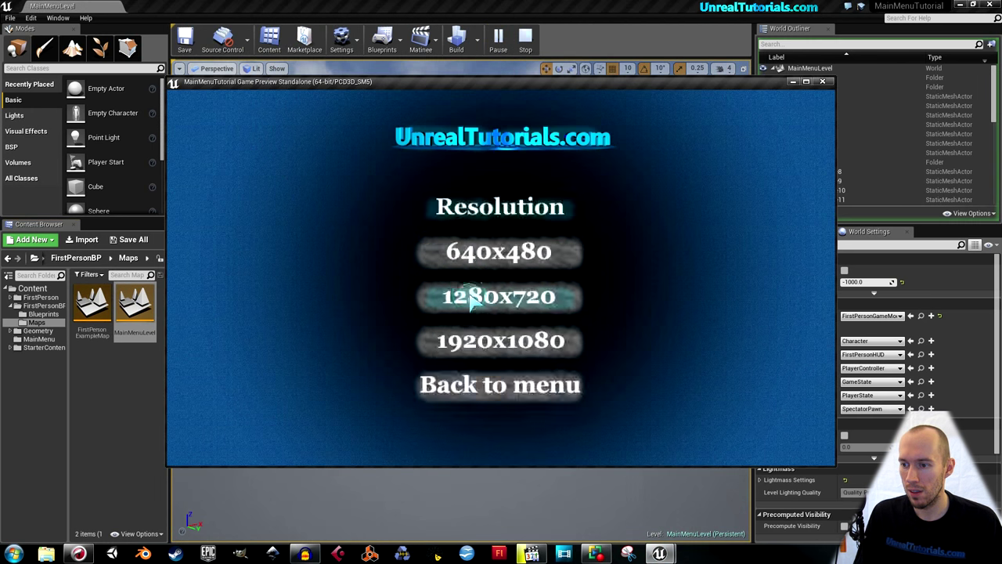
left_click(459, 384)
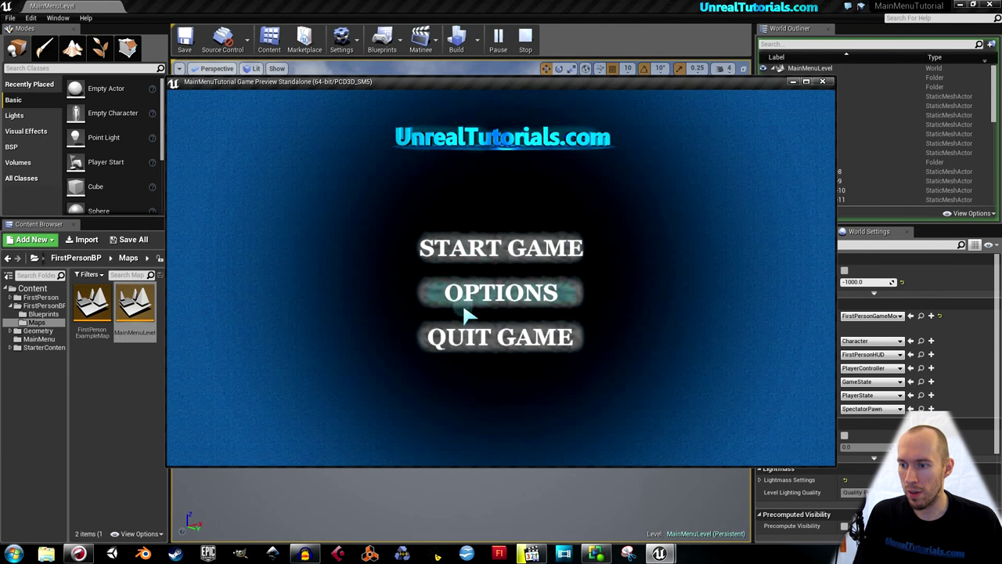
left_click(471, 344)
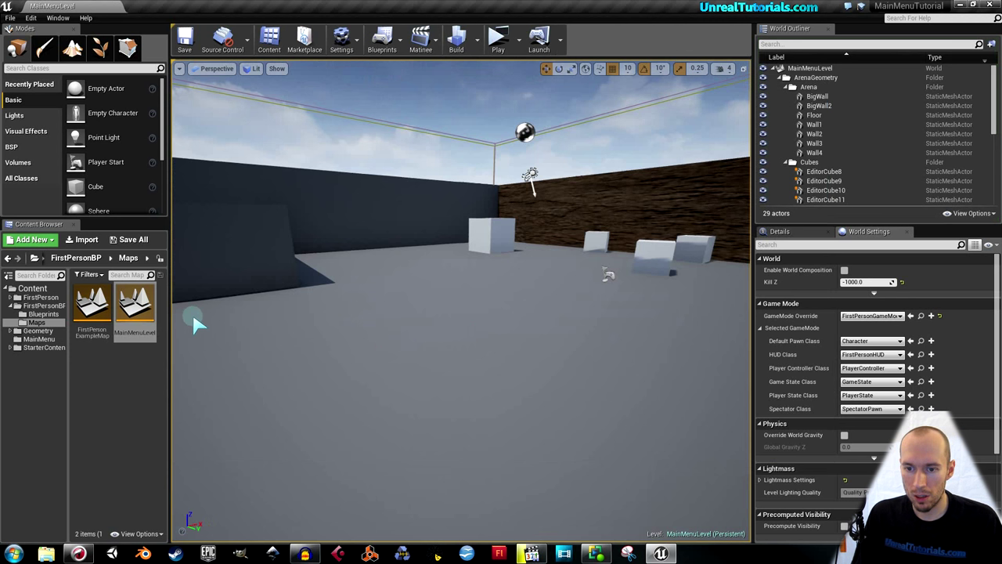
- Widen the Content Browser panels and list the MainMenu folder's assets as a three-column grid
left_click_drag(68, 369, 86, 372)
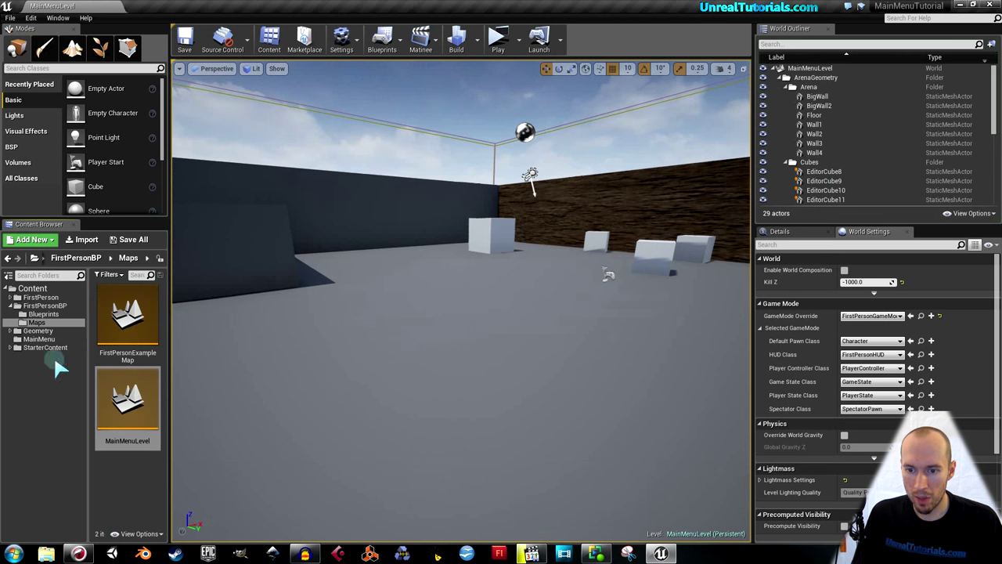
left_click(33, 339)
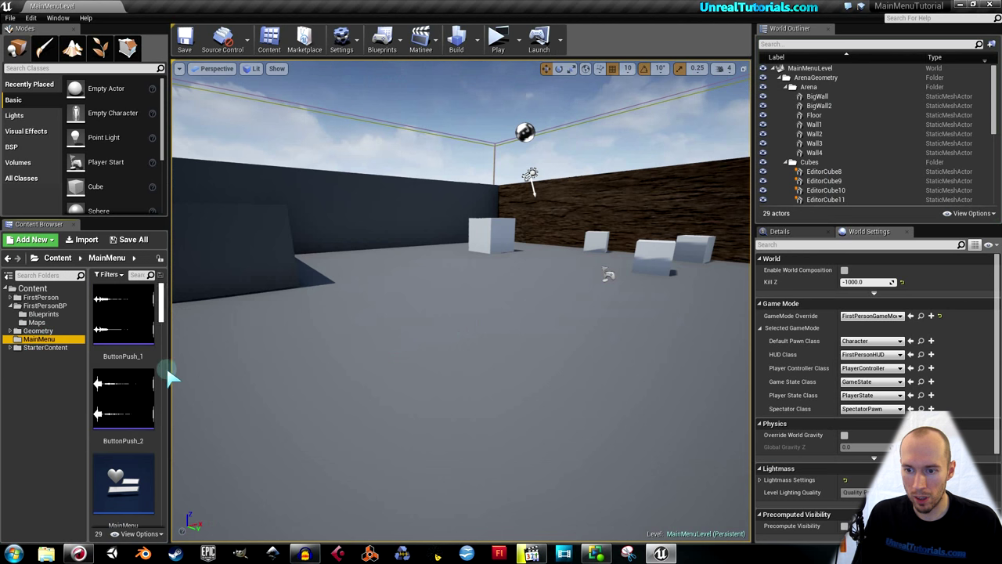
left_click_drag(172, 373, 284, 369)
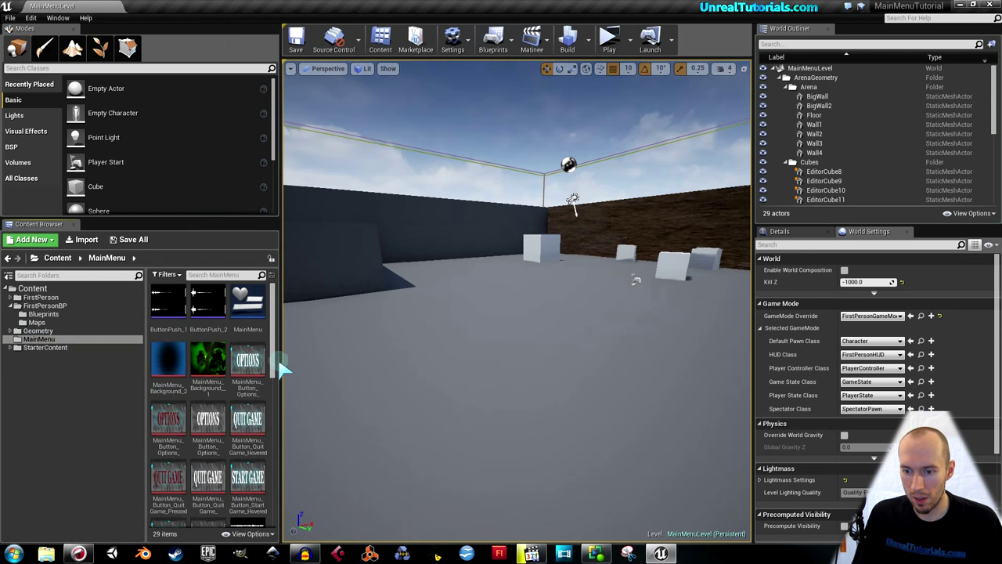
- Import MainMenuAnimatedBackground_ from D:\Unreal Engine 4 Projects\_Custom Designs\UMG into the MainMenu folder
left_click(45, 554)
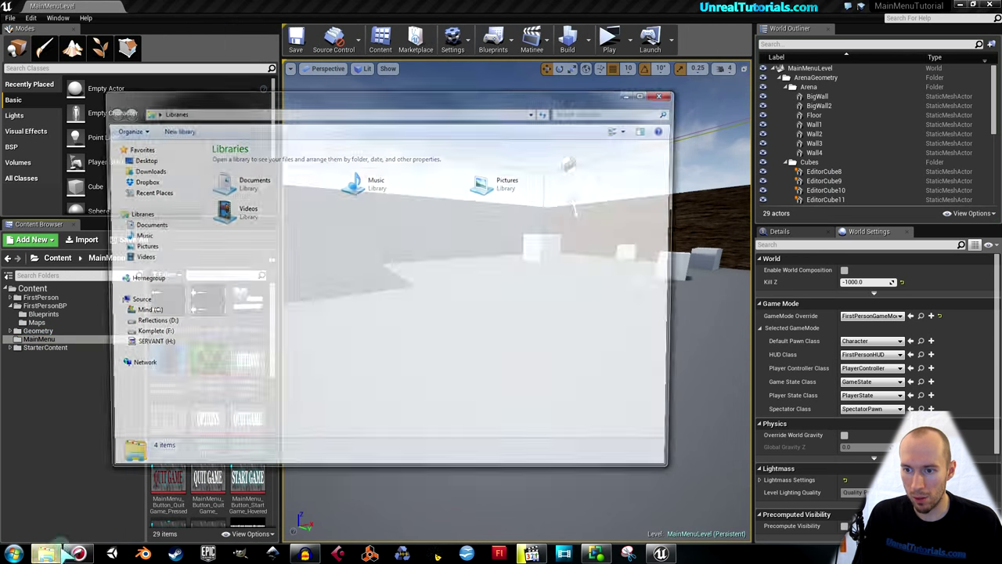
left_click_drag(287, 94, 490, 97)
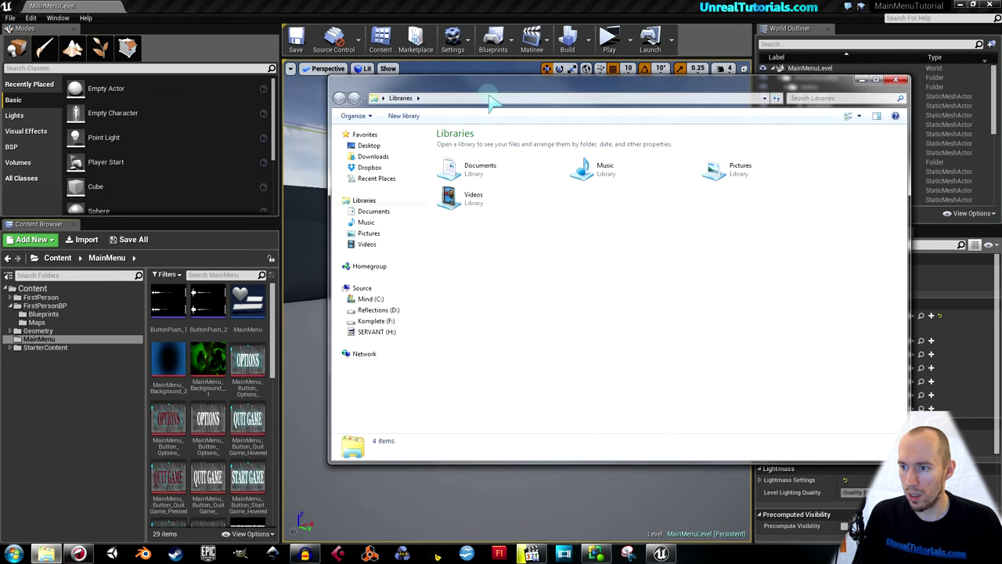
left_click(364, 310)
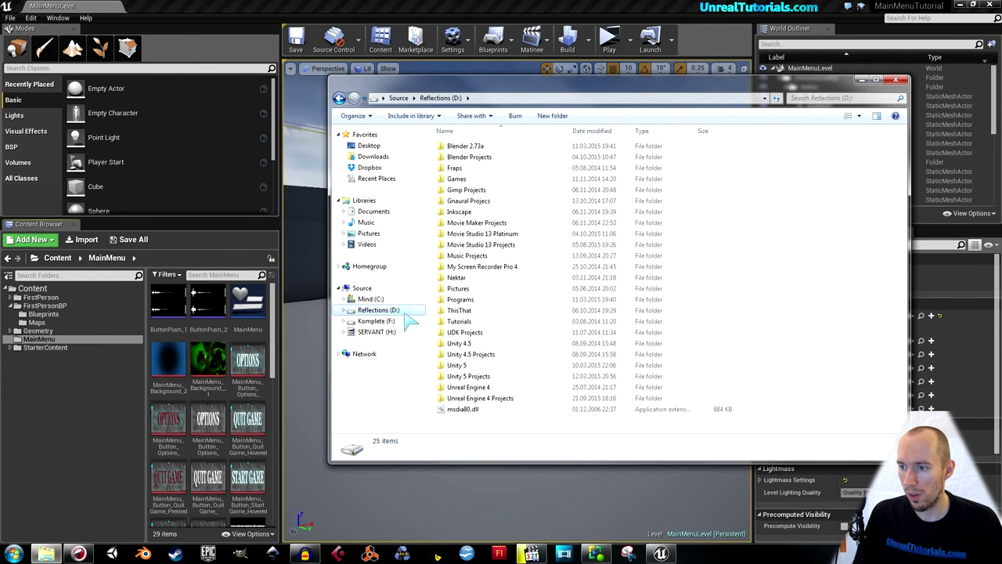
left_click(458, 399)
double_click(455, 399)
double_click(474, 147)
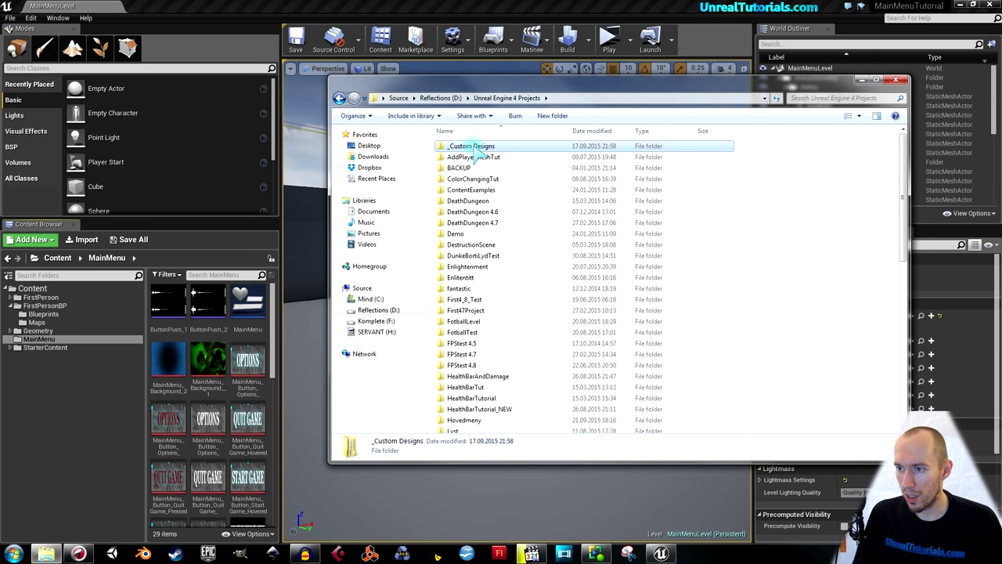
double_click(456, 211)
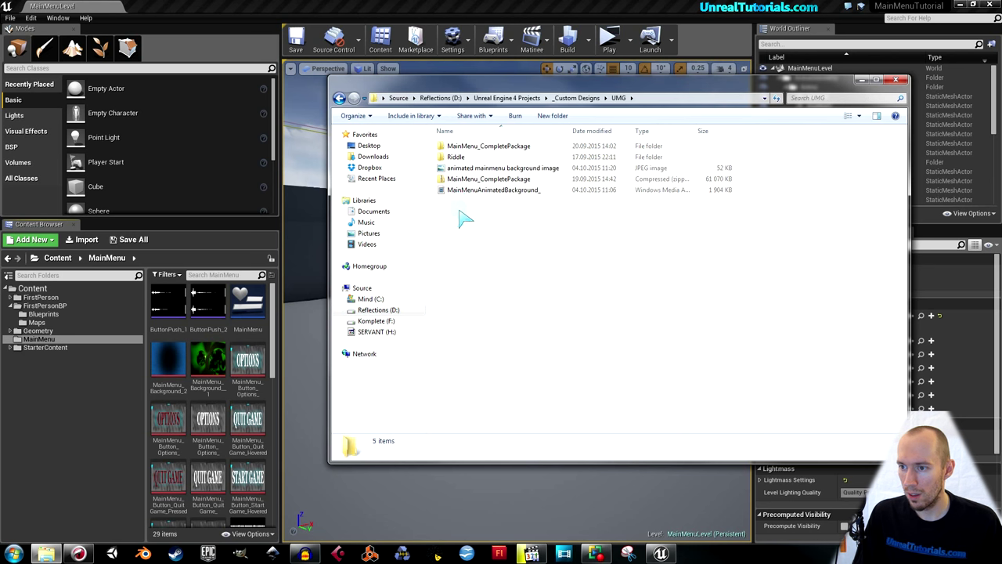
left_click_drag(461, 192, 211, 403)
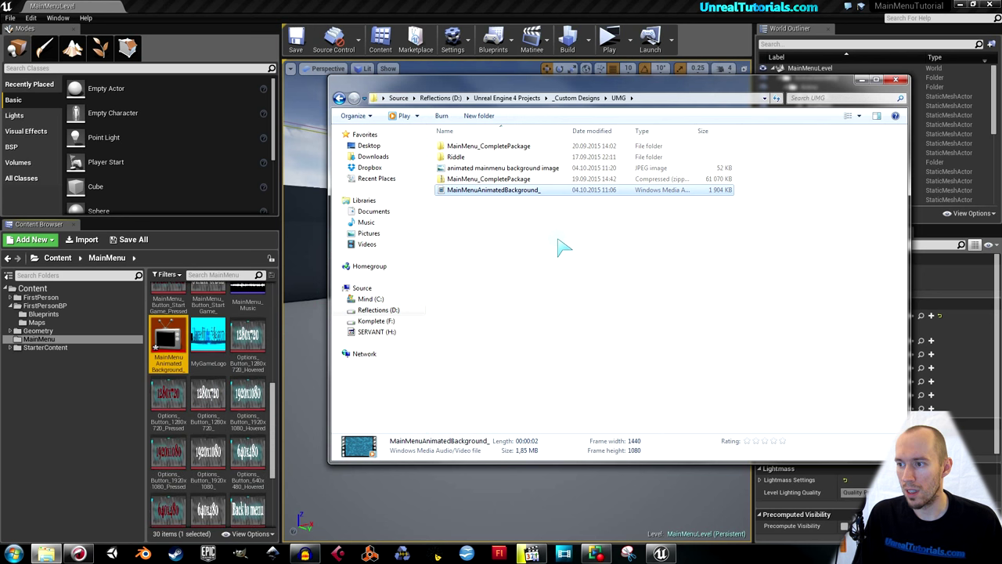
left_click(860, 80)
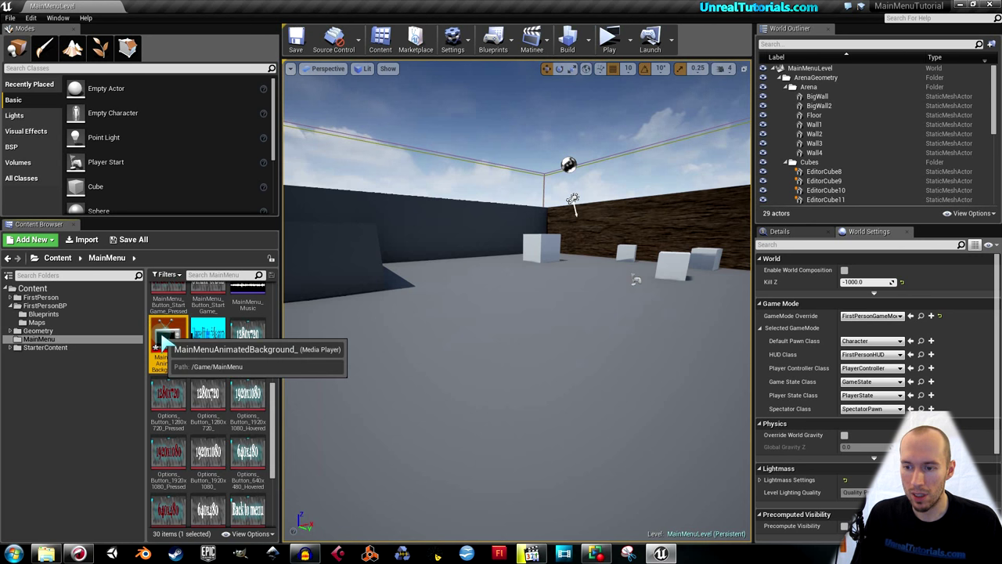
- Preview the MainMenuAnimatedBackground_ media asset's looping bubble clip and locate it in the Content Browser
double_click(167, 339)
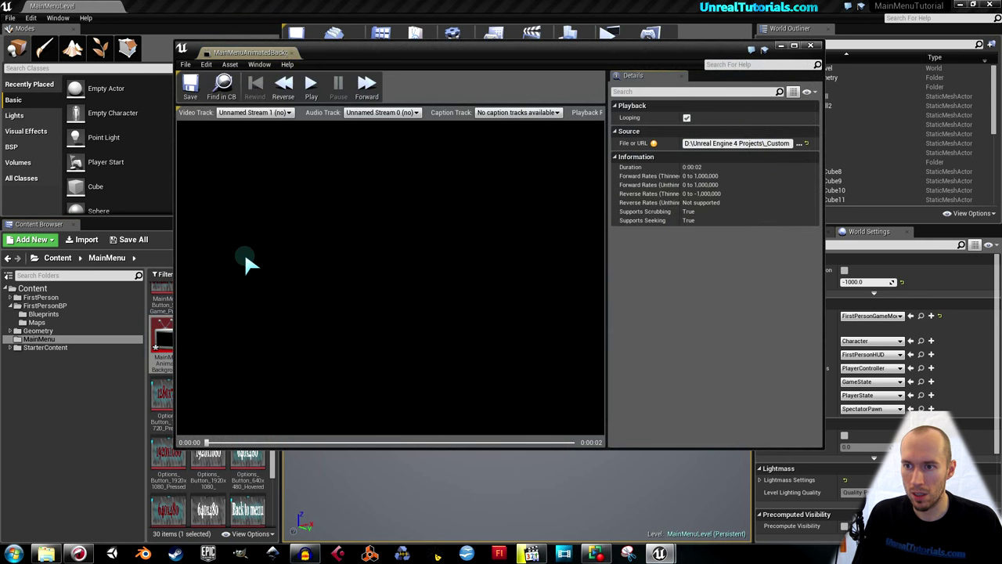
left_click(309, 86)
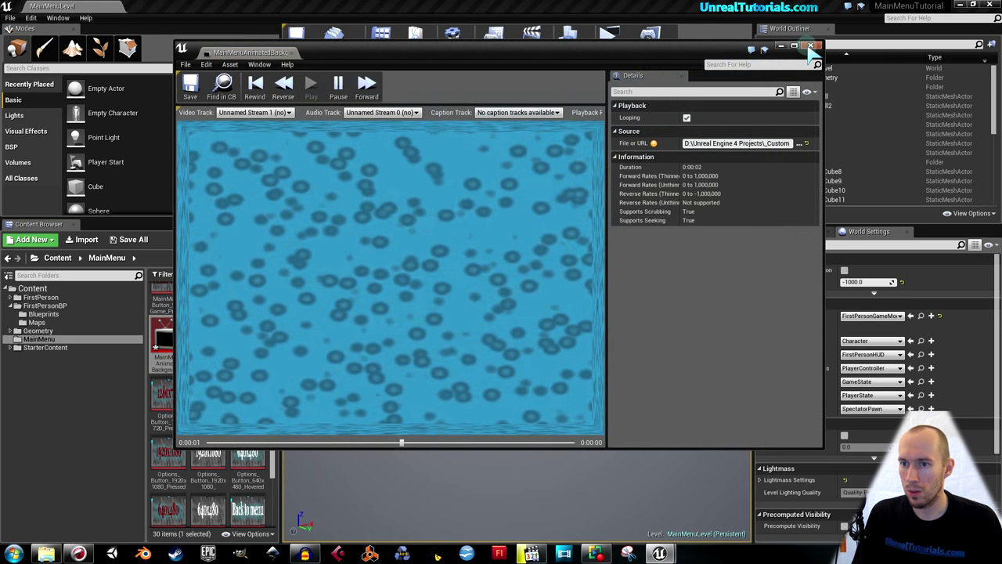
left_click(220, 85)
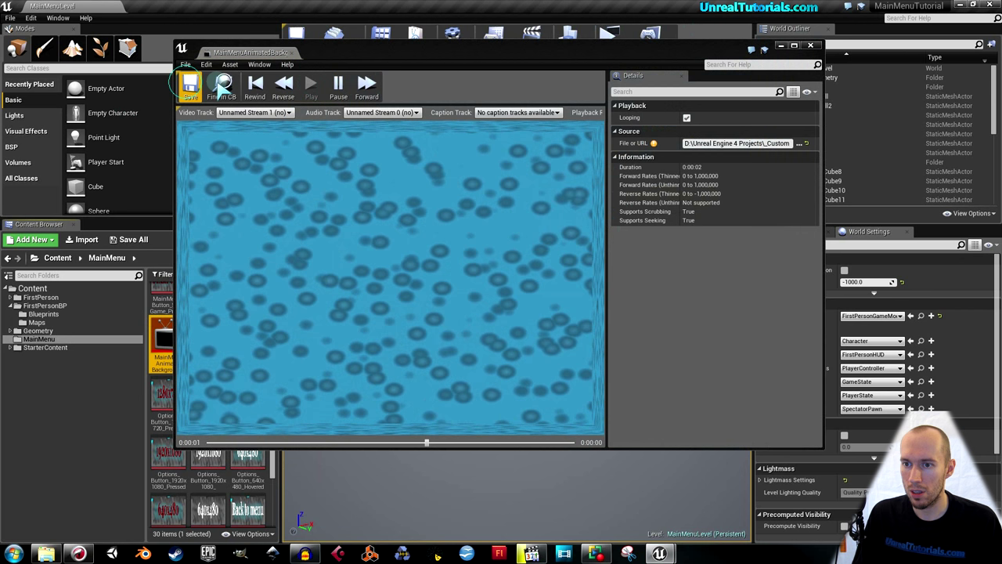
- Create a media texture from the MainMenuAnimatedBackground_ media player asset
left_click(811, 45)
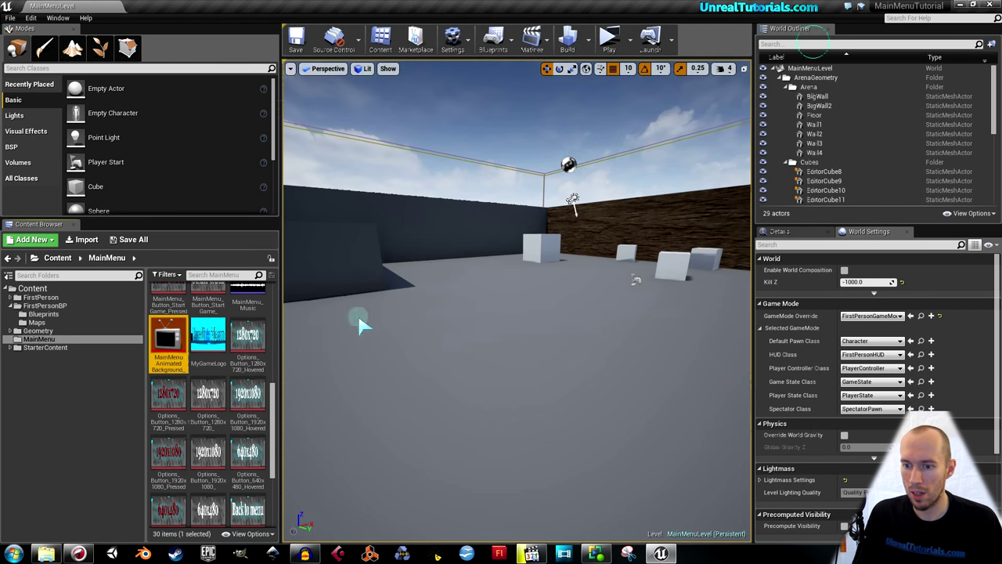
right_click(176, 338)
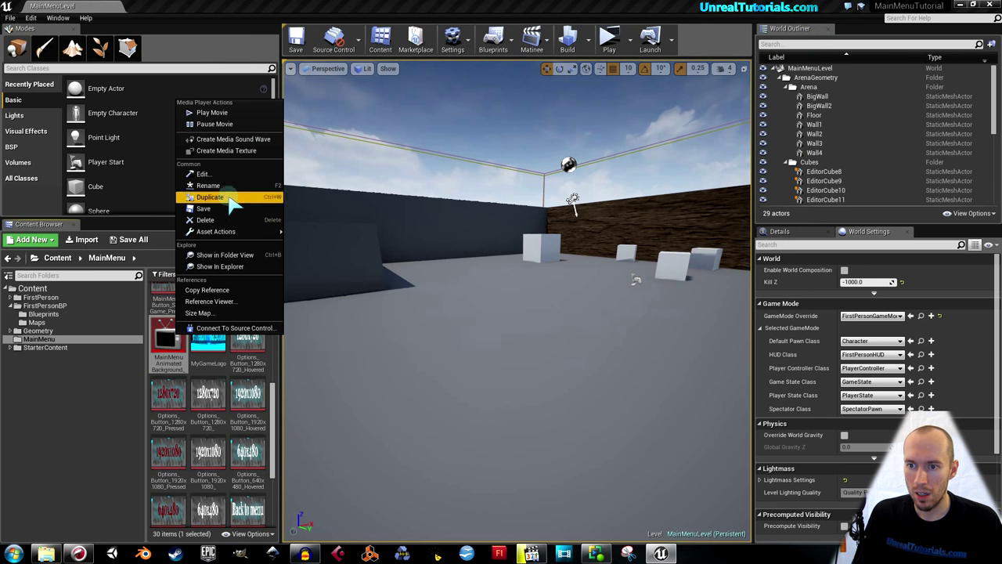
left_click(244, 152)
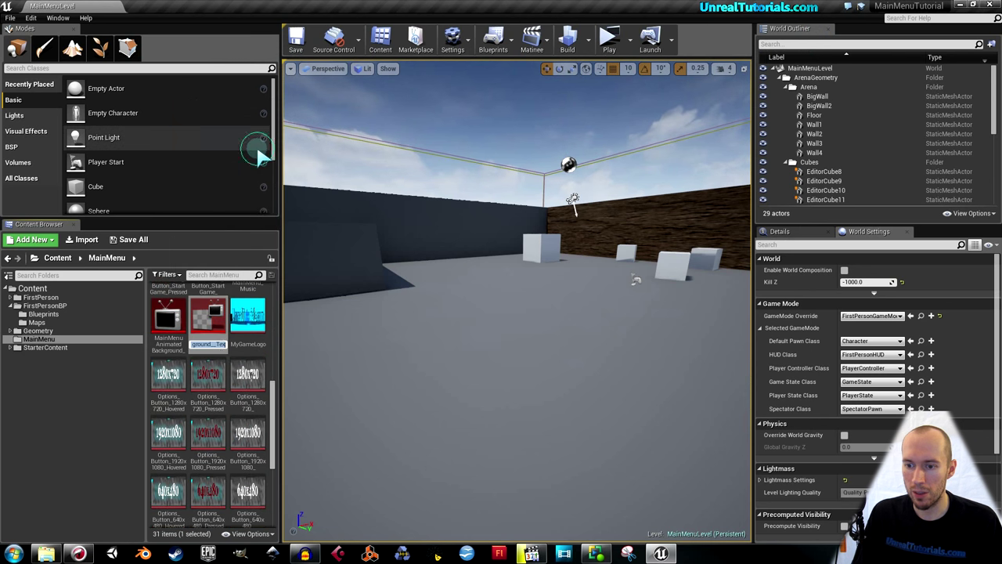
- Create the MainMenuAnimatedBackground__Tex_Mat material from the new media texture, keeping its default name
right_click(209, 317)
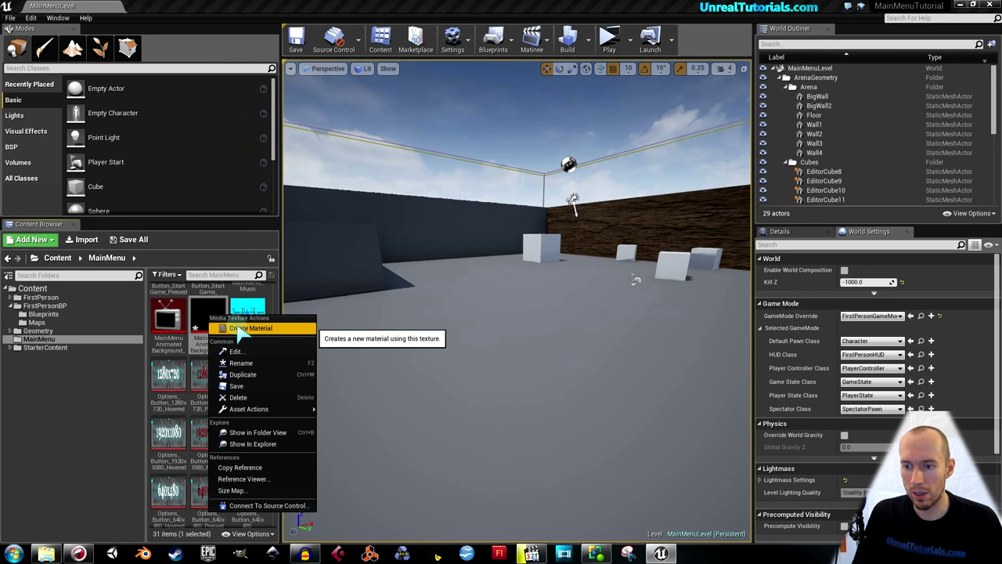
left_click(235, 328)
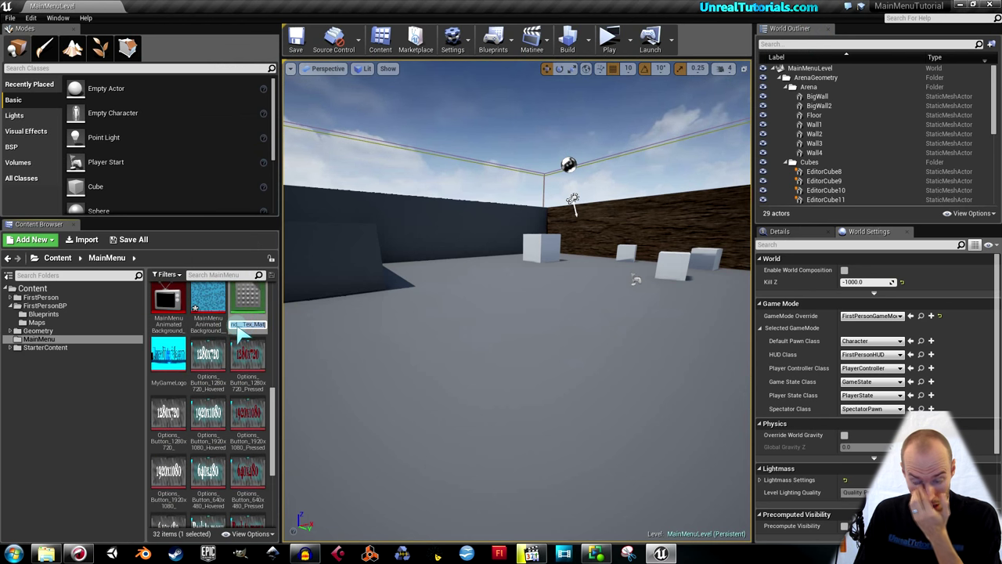
key("Return")
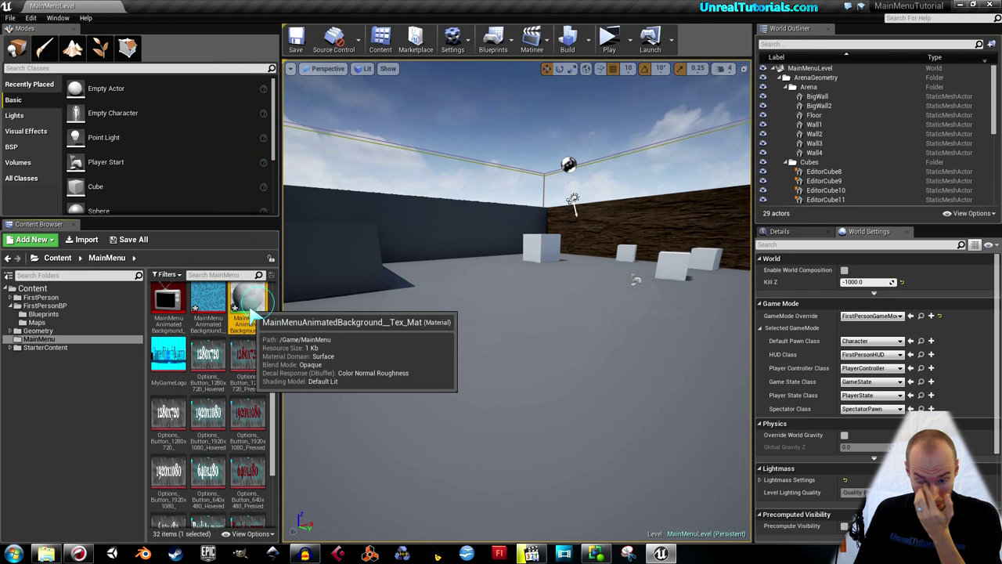
- Connect the Texture Sample's RGB to Emissive Color in MainMenuAnimatedBackground__Tex_Mat and save it
double_click(249, 307)
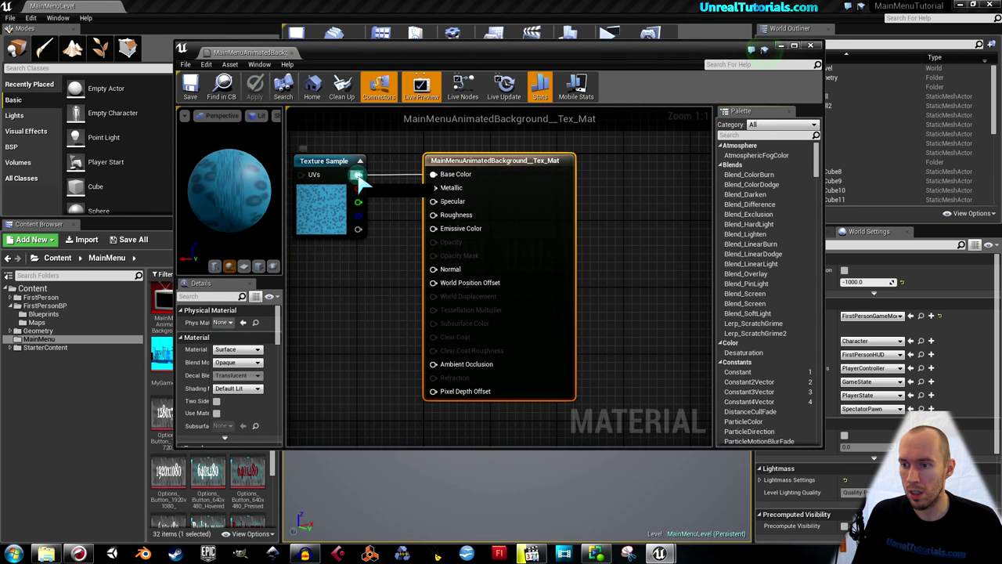
left_click_drag(358, 175, 436, 233)
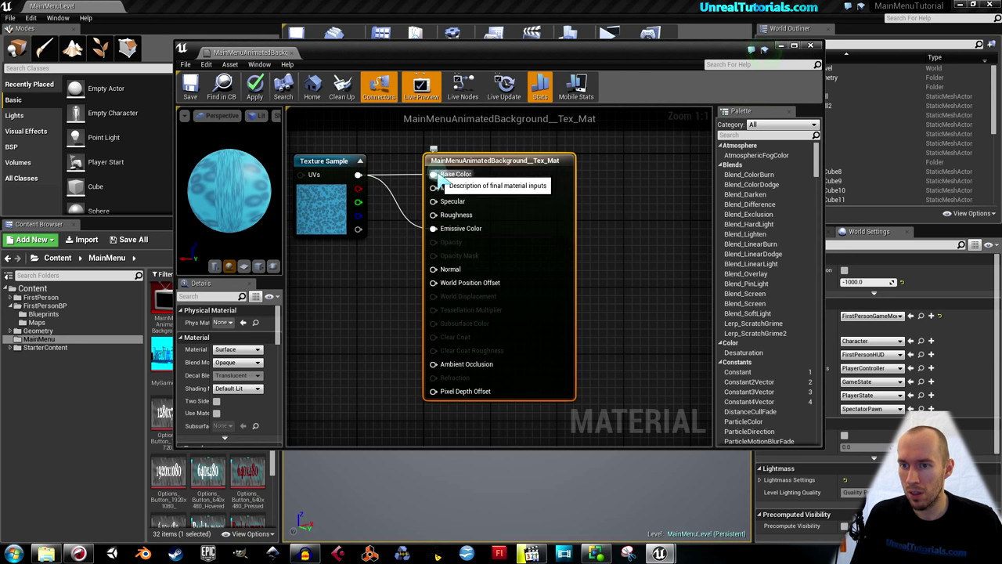
left_click(190, 90)
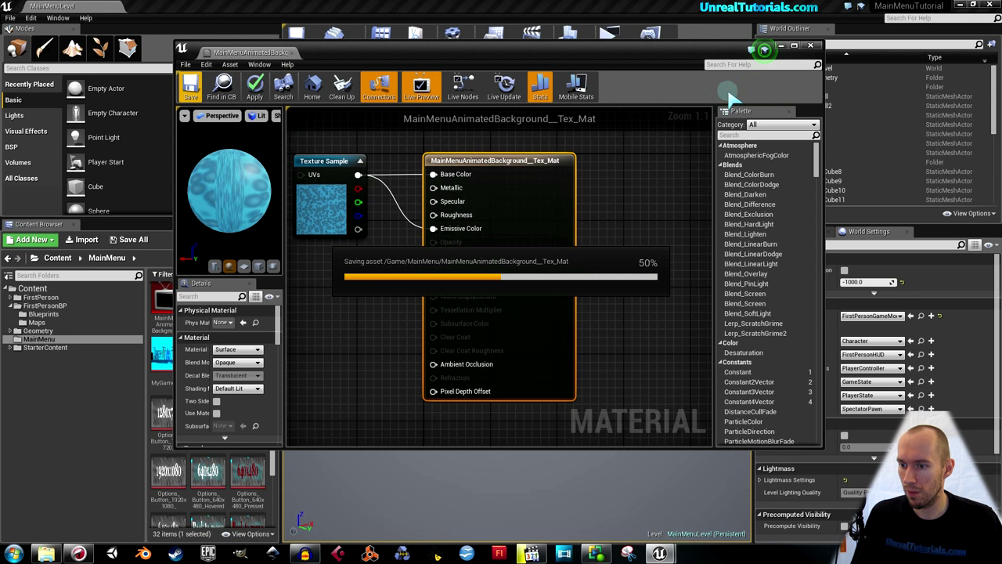
left_click(811, 45)
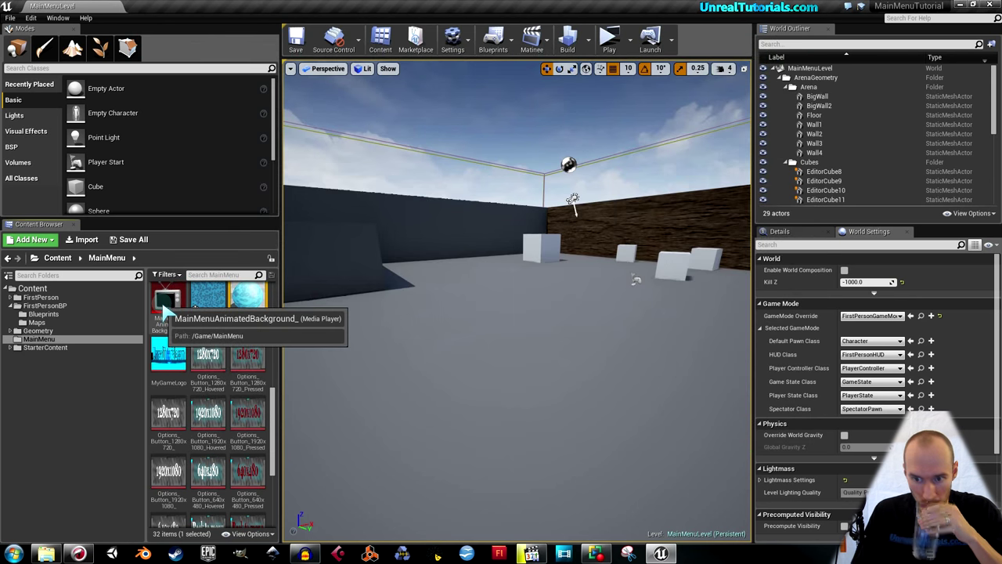
- Save all new media assets, then select MainMenuAnimatedBackground and scroll the MainMenu asset list up
left_click(133, 241)
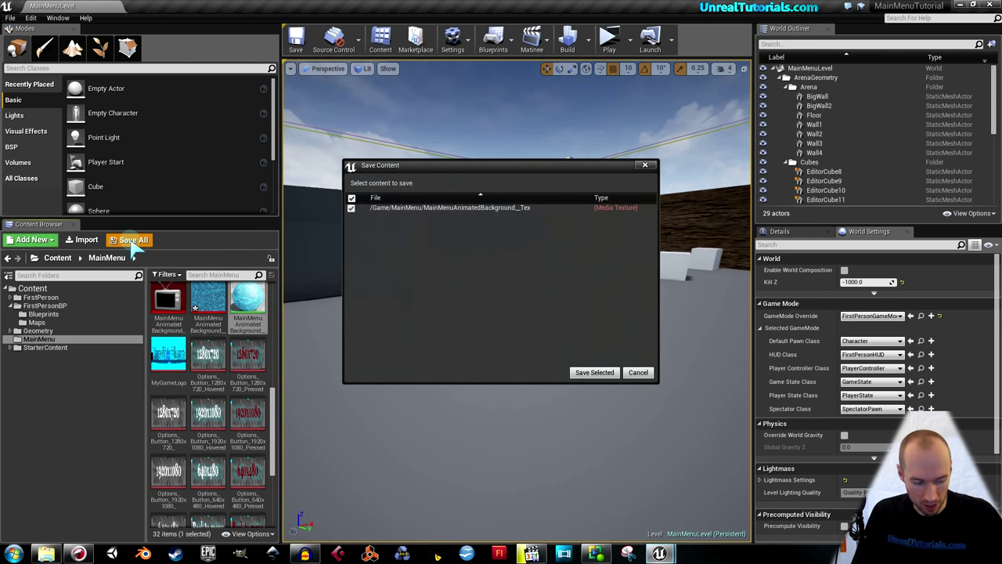
left_click(594, 372)
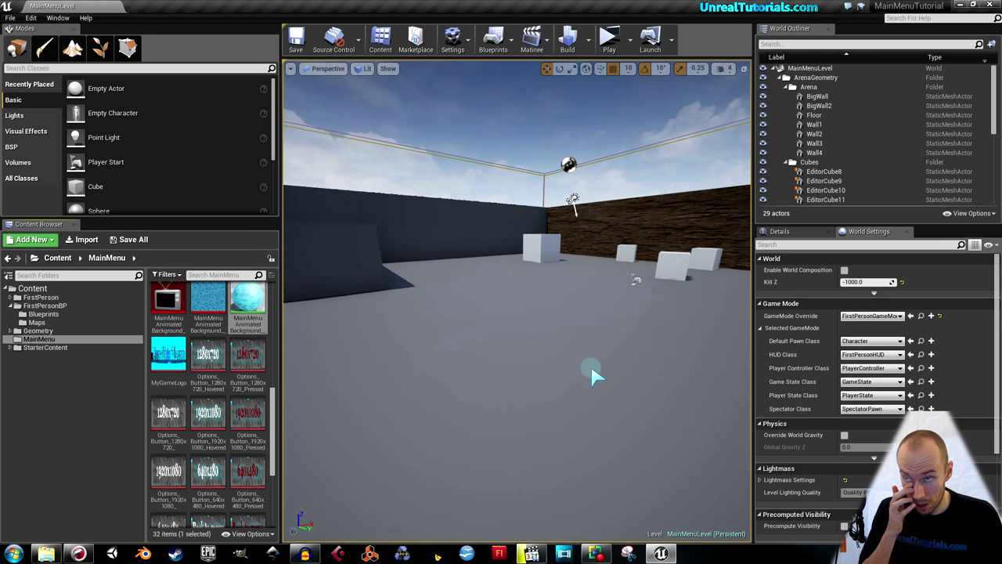
left_click(208, 307)
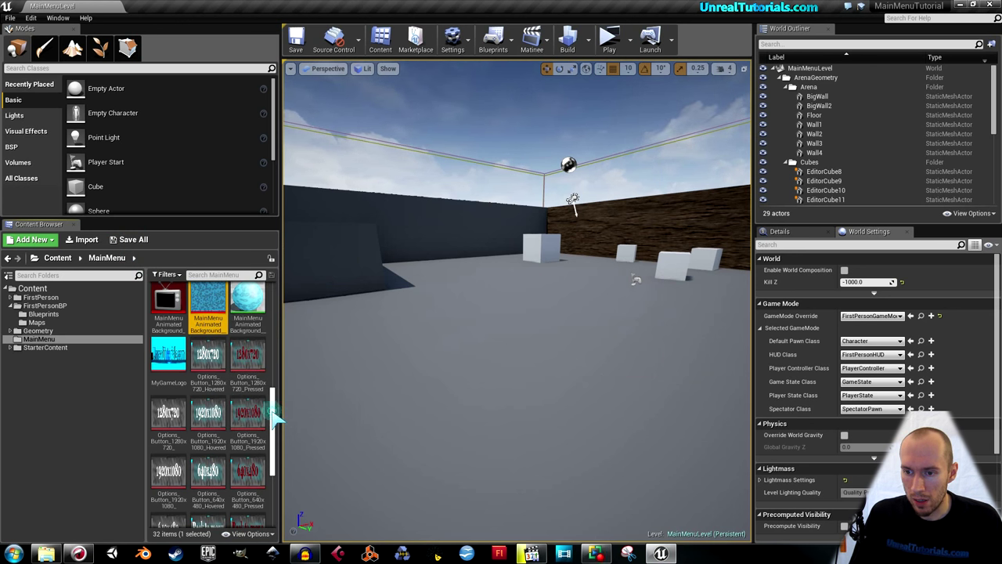
left_click_drag(270, 414, 271, 288)
- Open the MainMenu widget blueprint maximized and select its Background image in the Hierarchy
double_click(263, 307)
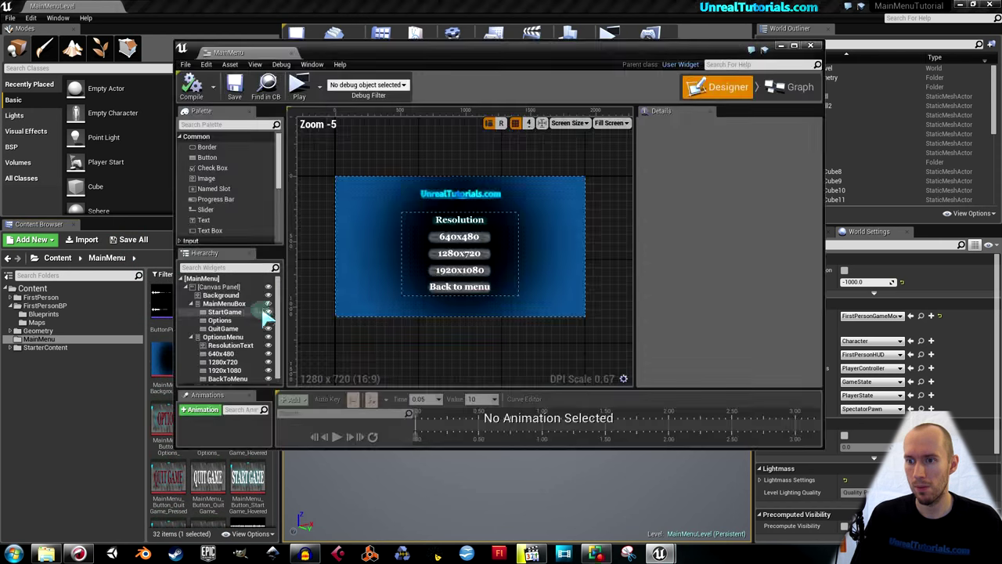
left_click_drag(266, 50, 196, 1)
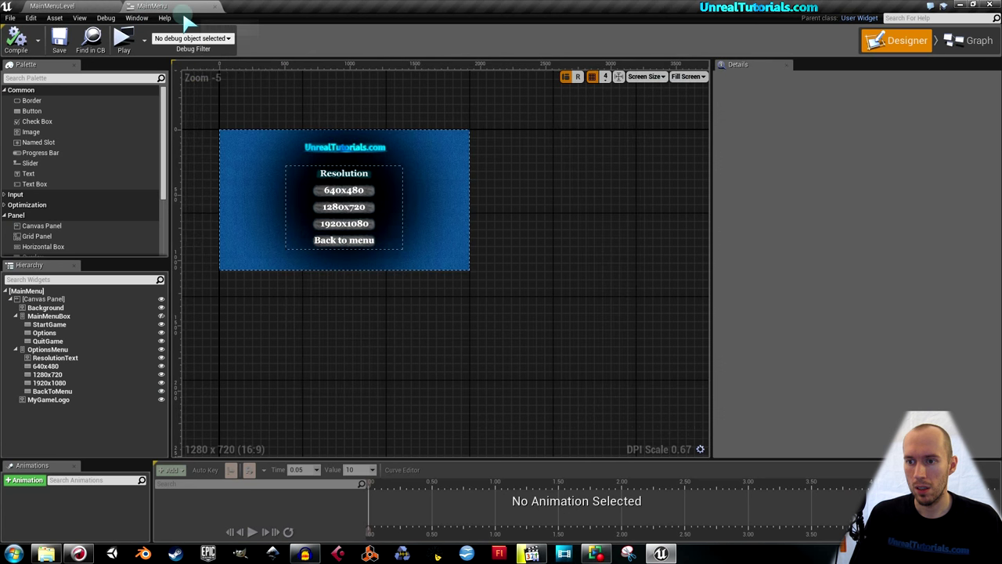
scroll(270, 125, "up", 4)
scroll(282, 106, "down", 3)
scroll(282, 105, "up", 1)
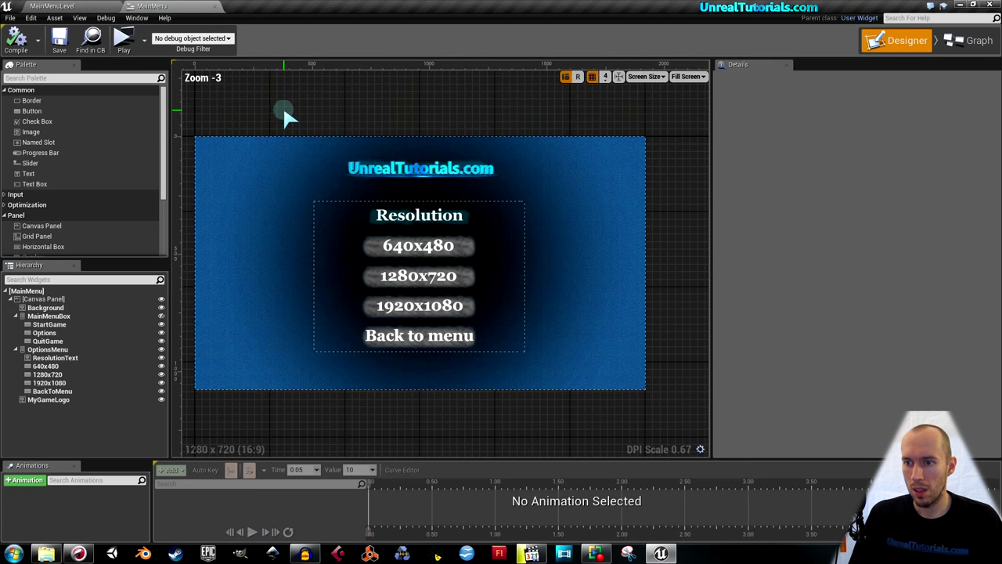
left_click(294, 205)
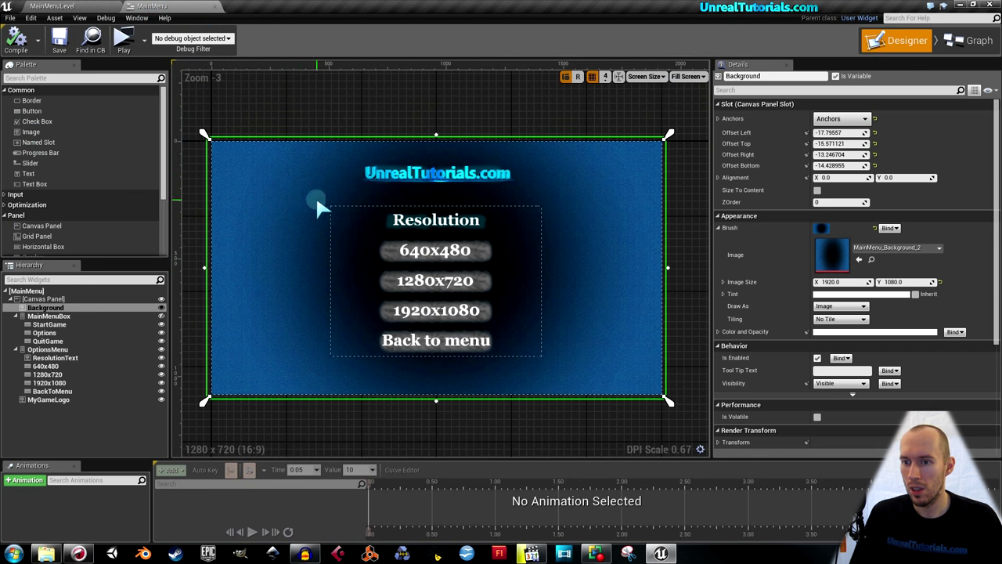
- Set the background Brush image to the MainMenuAnimatedBackground material, switching its domain to User Interface
left_click(275, 184)
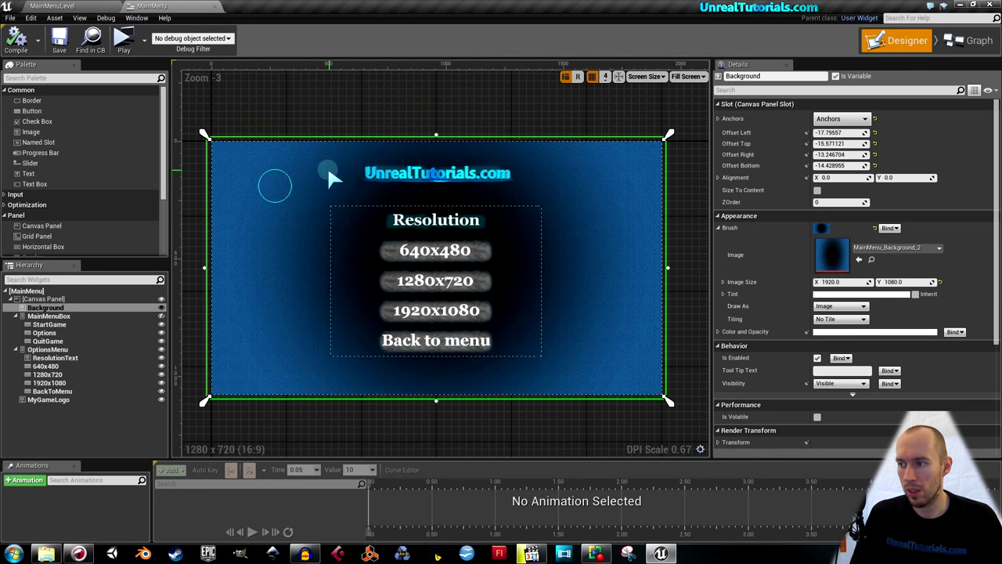
left_click(718, 228)
left_click(718, 228)
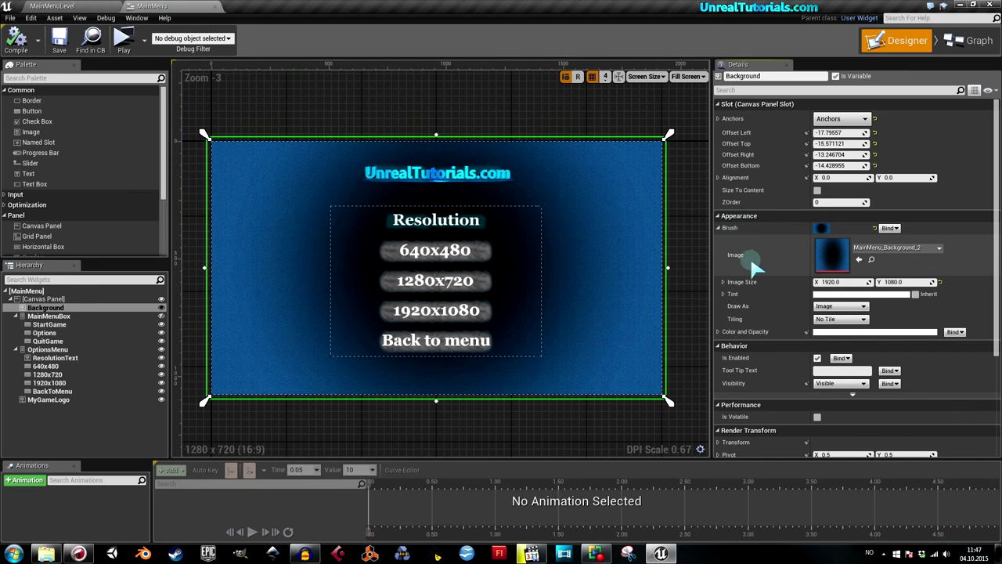
left_click(883, 249)
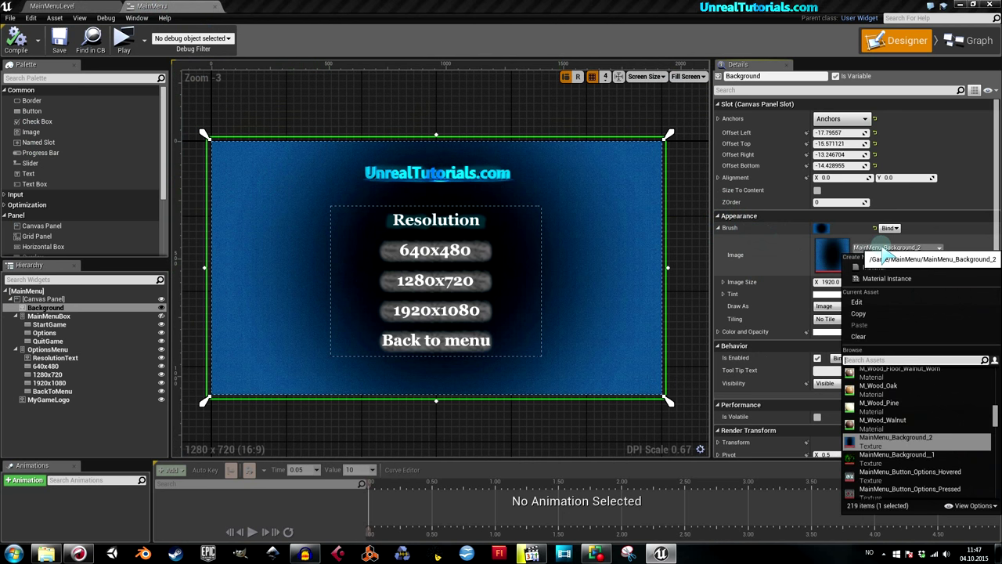
type("mainmenu")
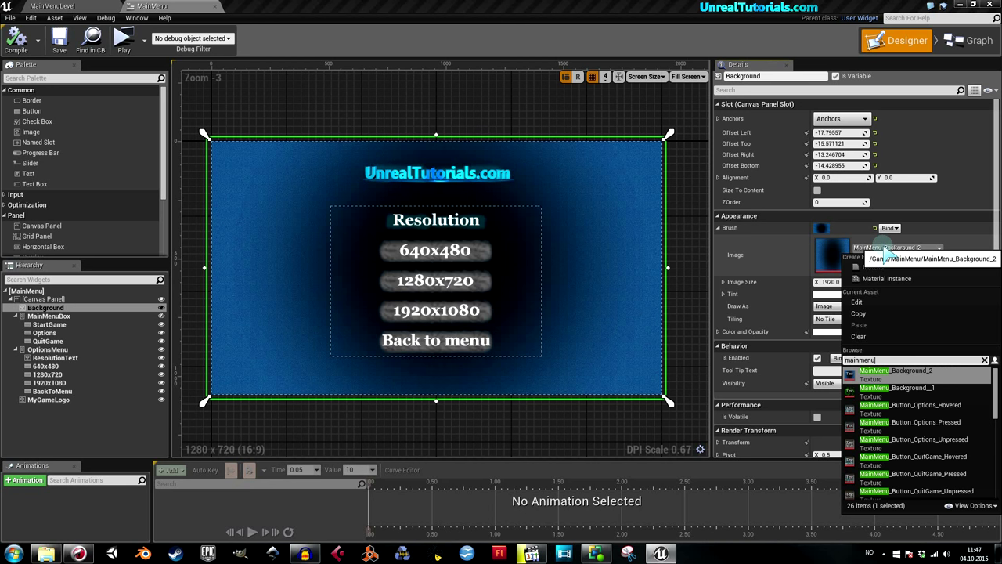
type("animate")
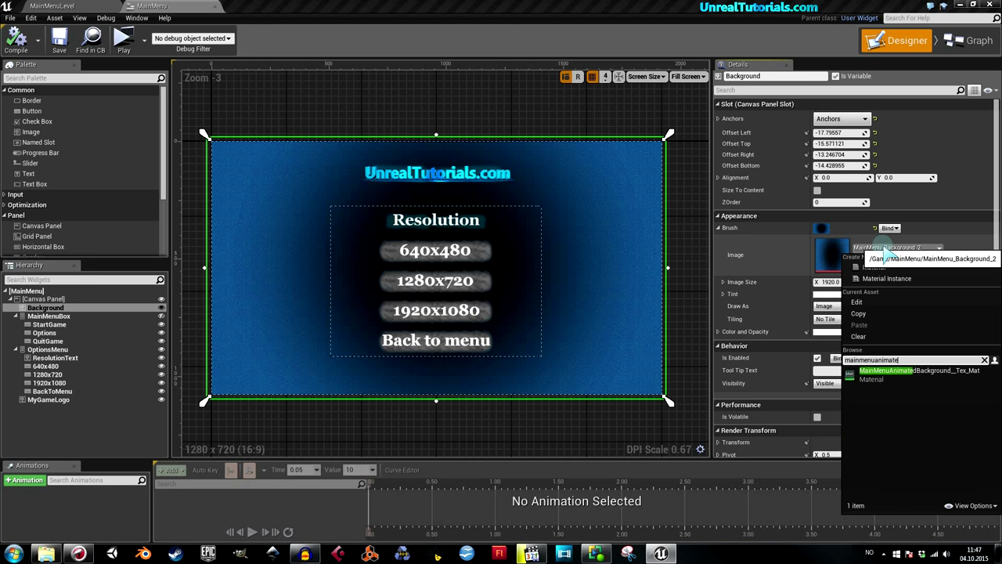
left_click(905, 377)
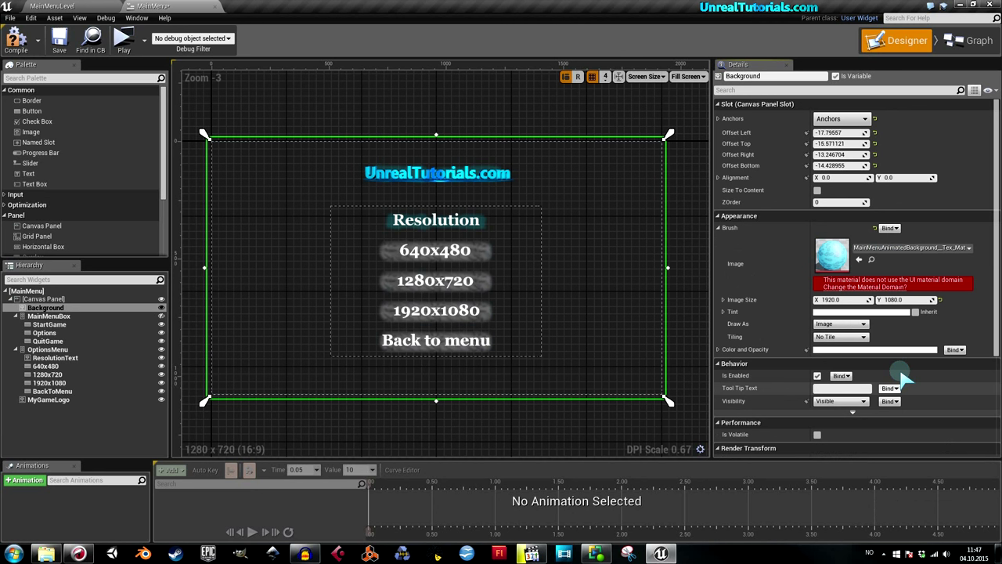
left_click(889, 288)
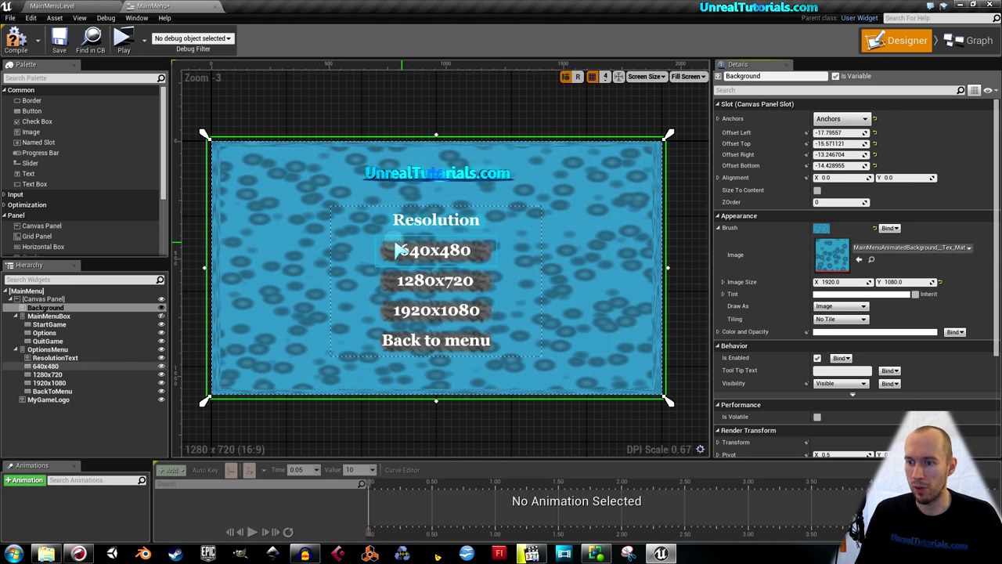
- Compile and save the MainMenu widget, then return to the MainMenuLevel editor
left_click(16, 41)
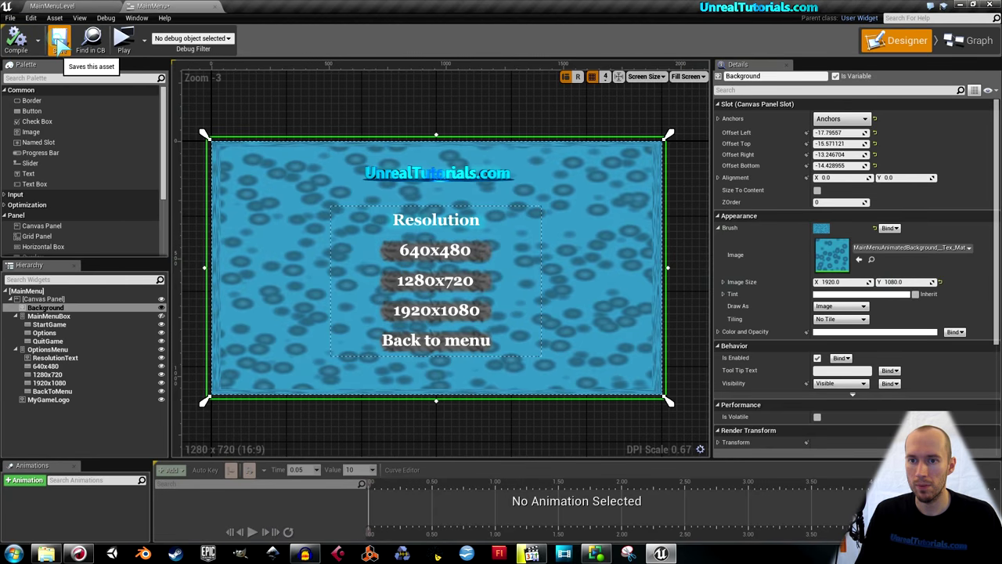
left_click(60, 41)
left_click(64, 6)
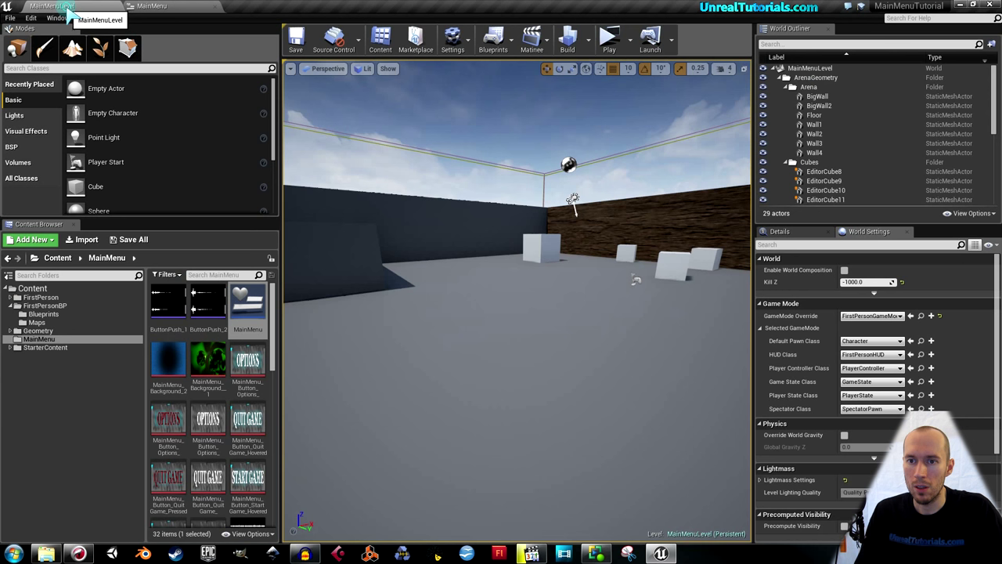
left_click(609, 39)
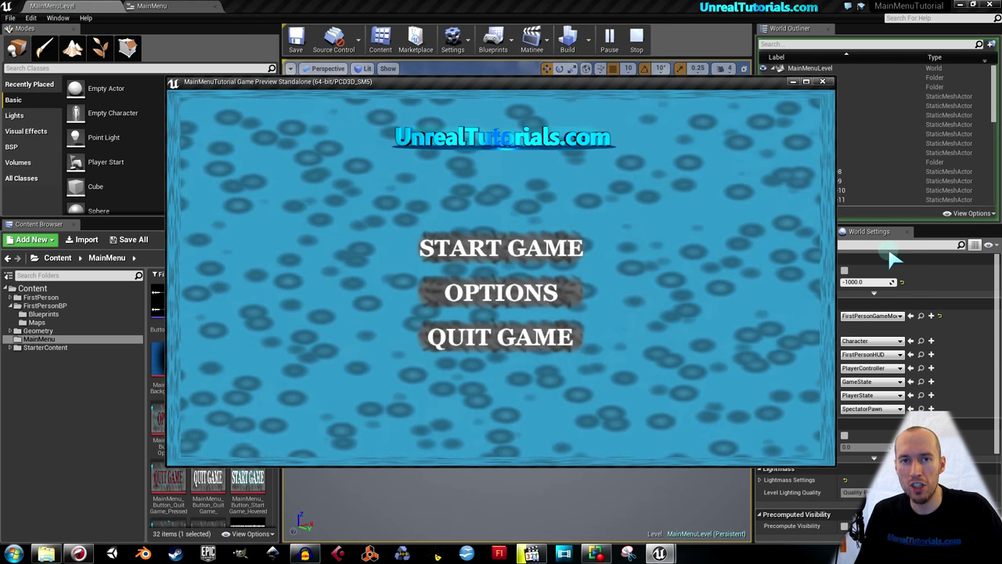
left_click(475, 291)
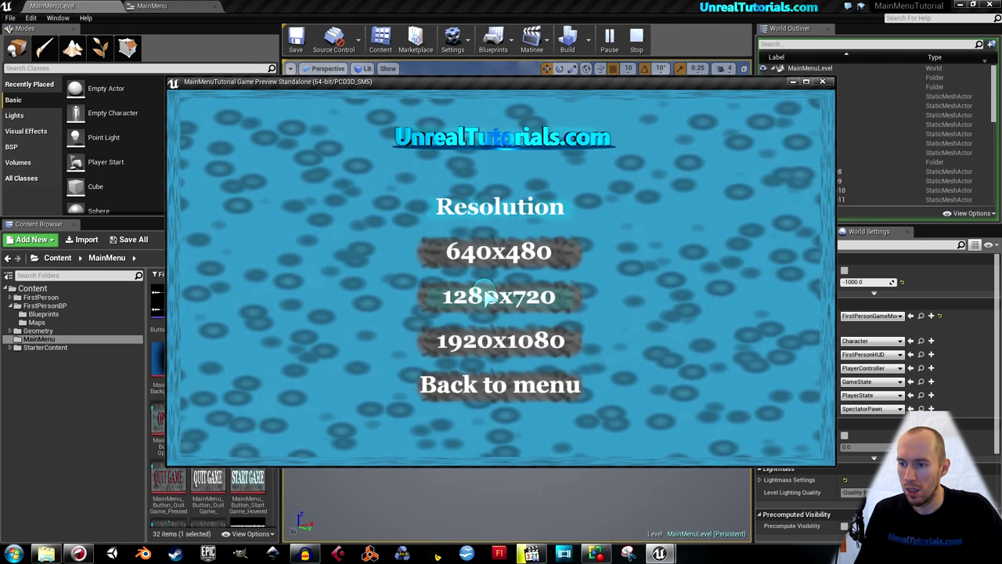
left_click(486, 264)
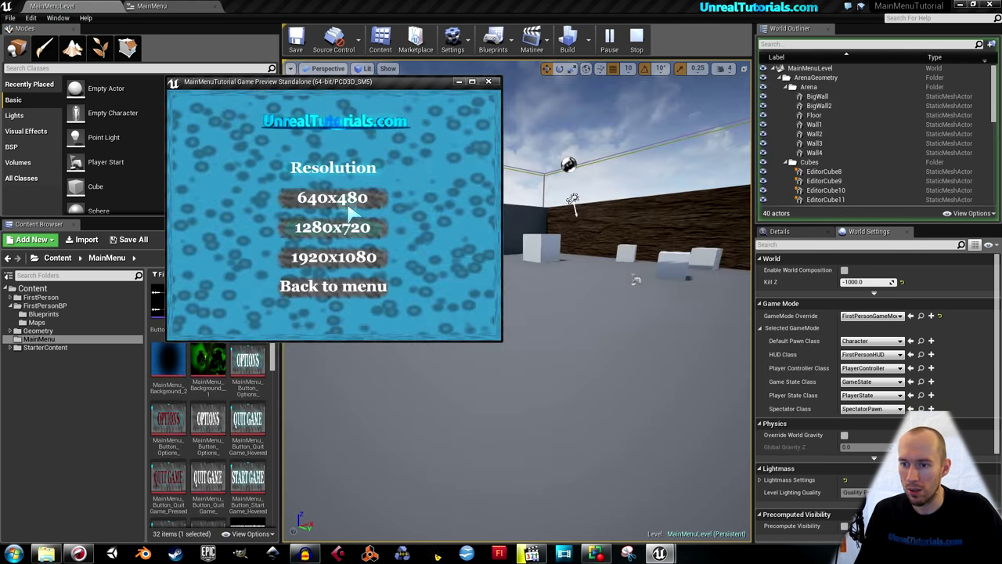
left_click(315, 258)
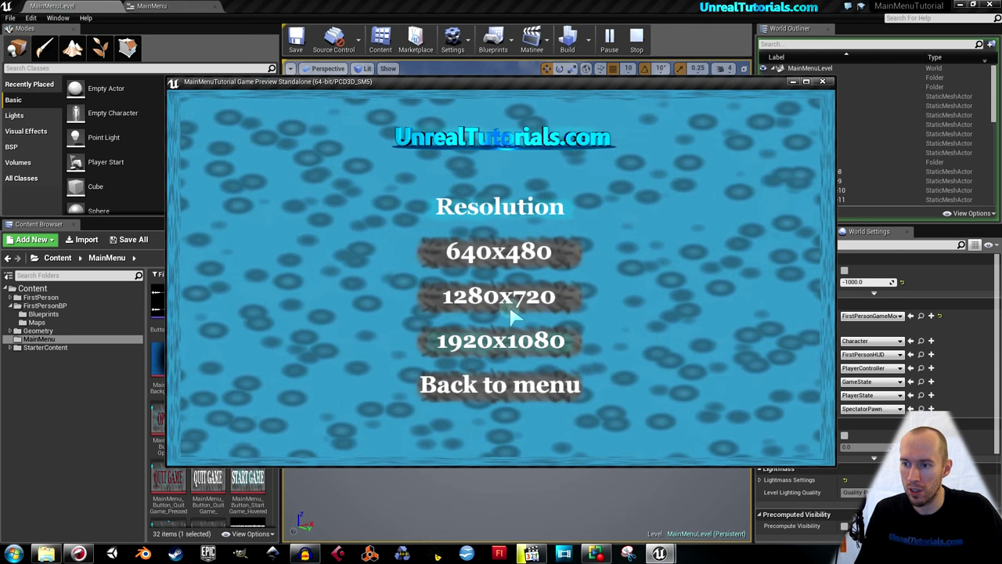
left_click(520, 386)
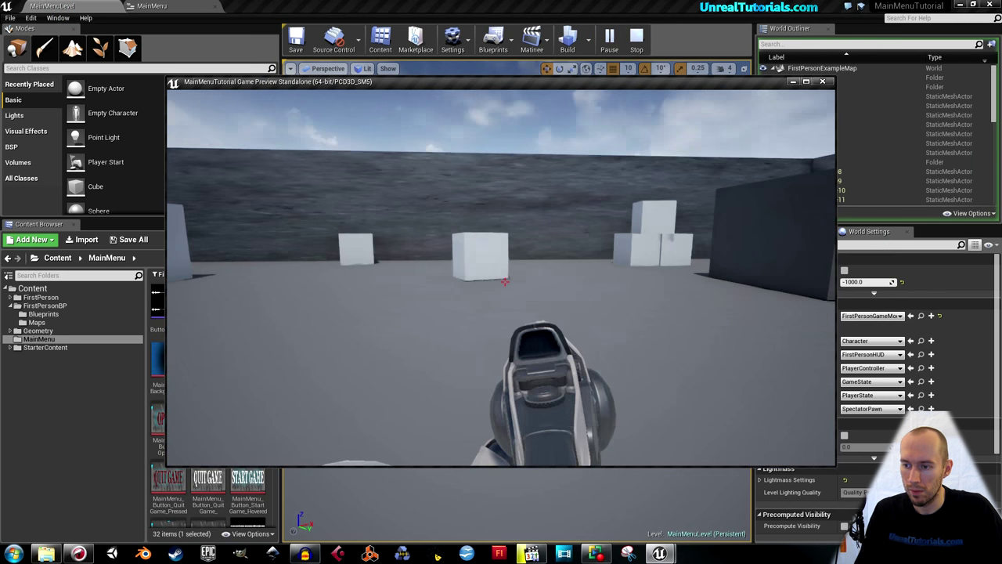
key("Escape")
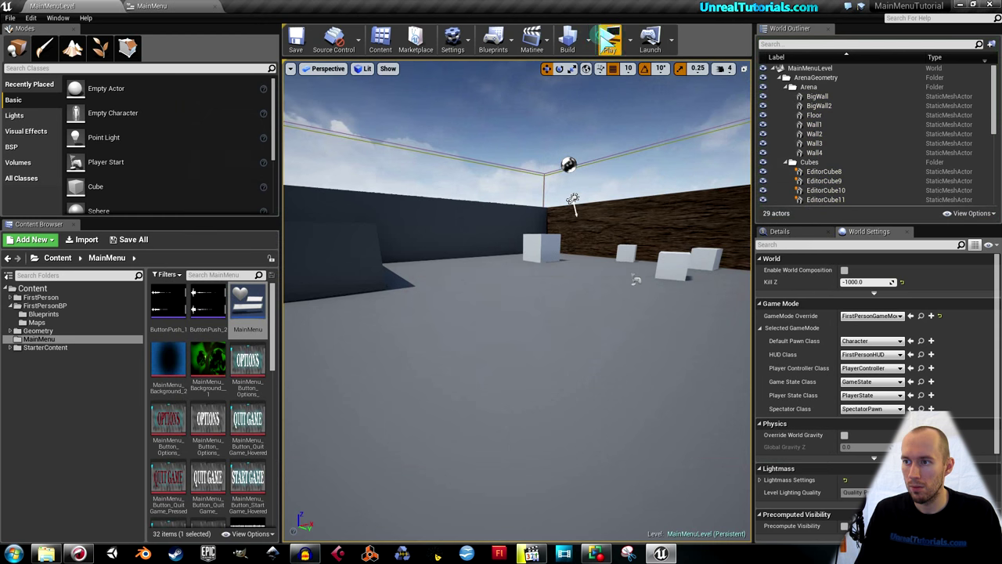
left_click(608, 39)
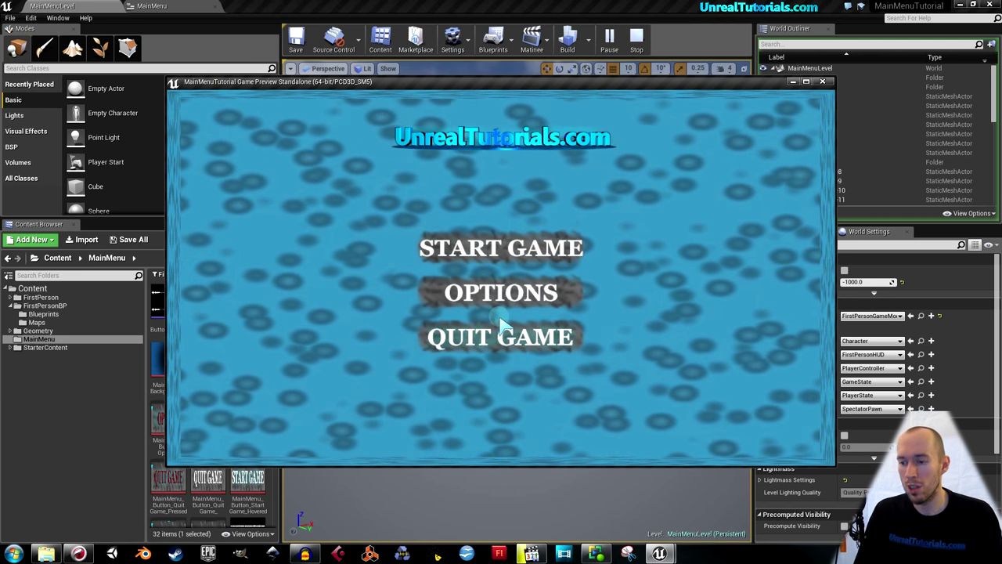
left_click(501, 335)
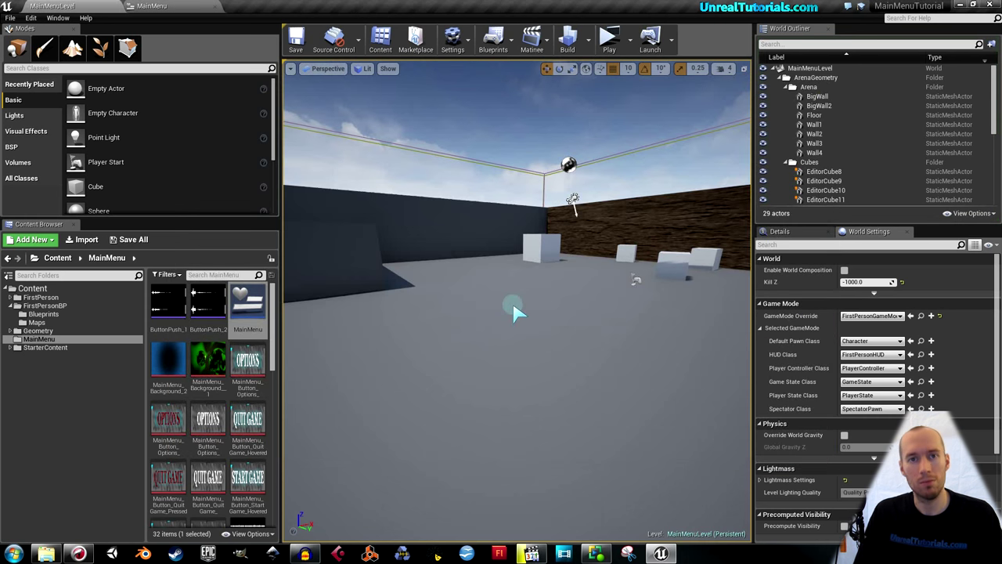